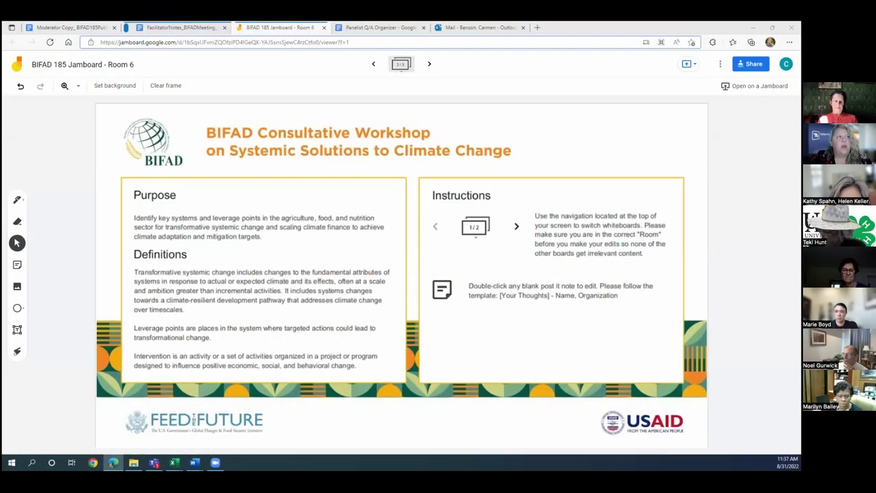
Look through the board's frames, ending on the Room 6 Nutrition frame.
left_click(430, 66)
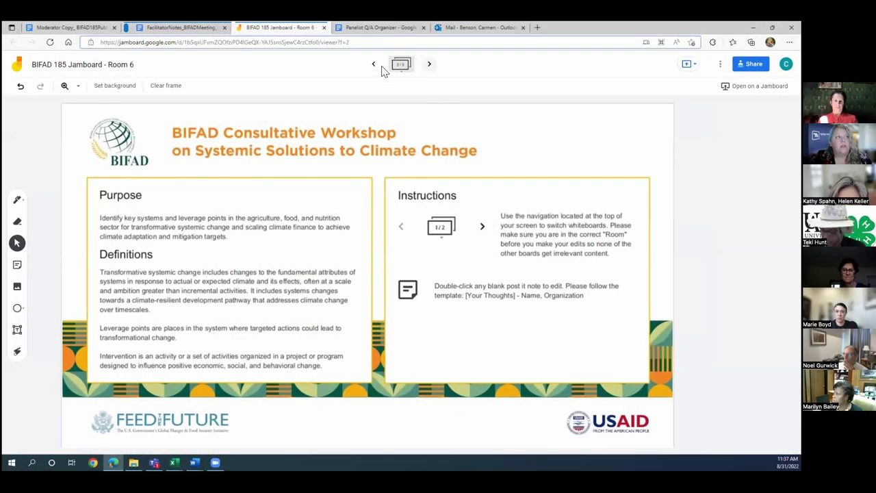
left_click(377, 67)
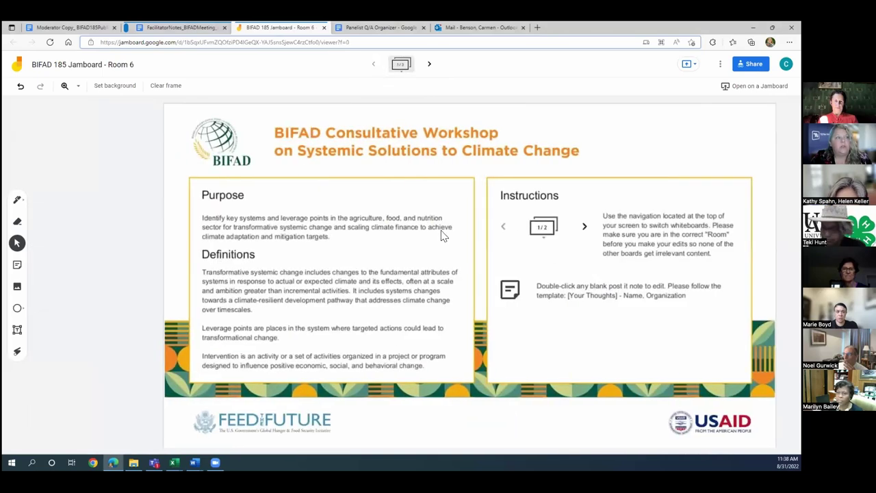
left_click(375, 66)
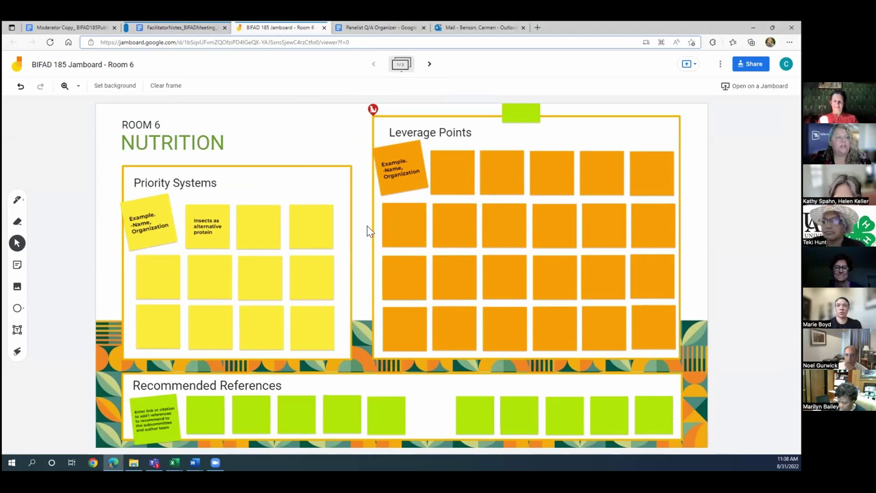
left_click(308, 228)
double_click(308, 229)
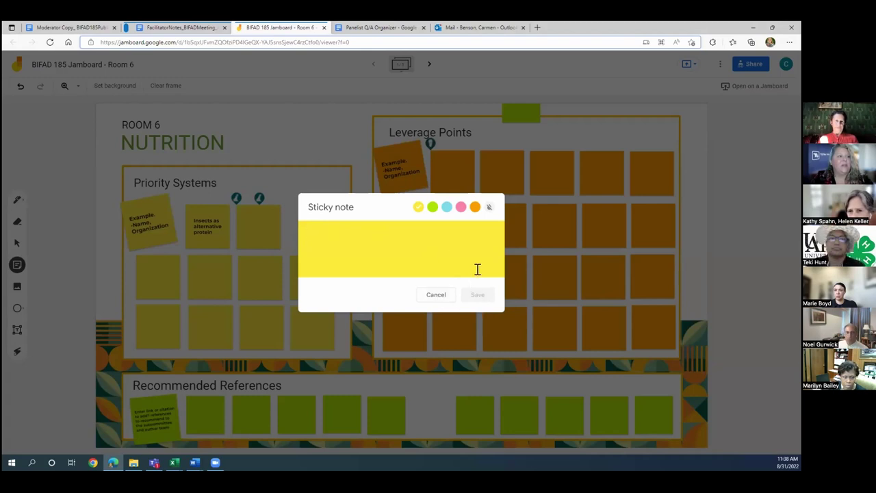
left_click(436, 294)
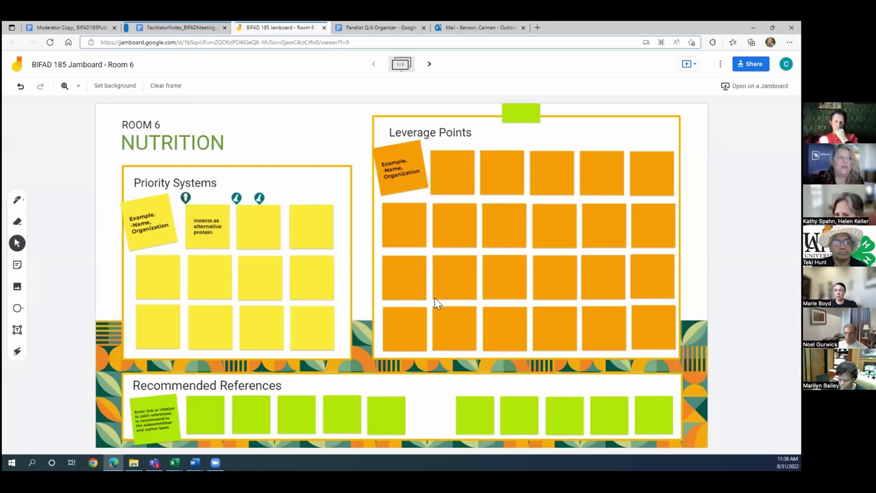
Show the frame with the Purpose and Instructions boxes, and return to the Nutrition frame.
left_click(428, 65)
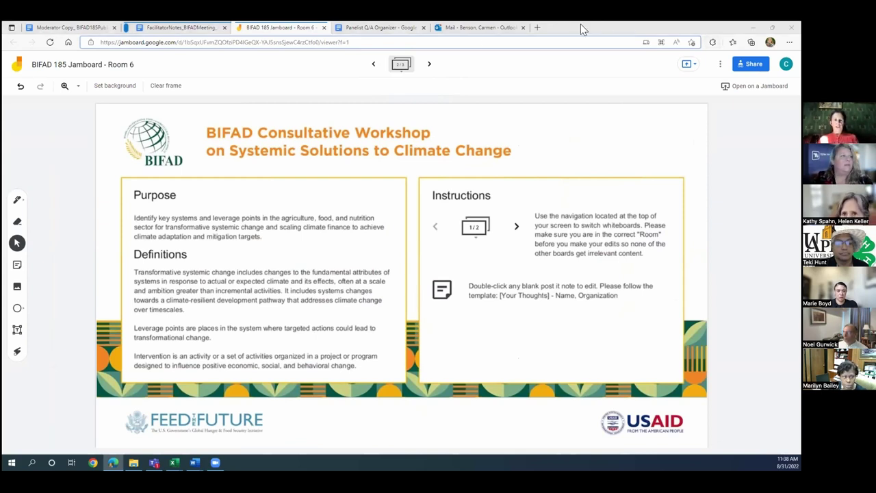
left_click(373, 64)
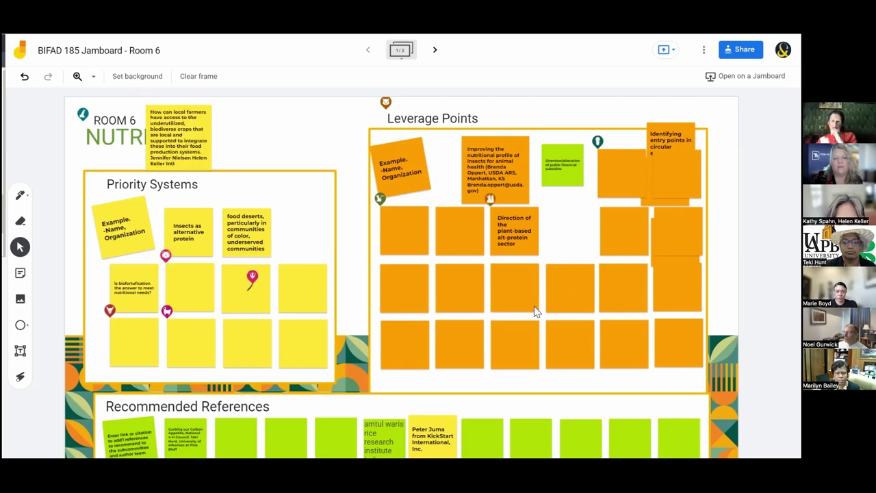
Move an orange sticky note from the crowded edge of the Leverage Points grid into its empty slot.
left_click_drag(674, 172, 574, 227)
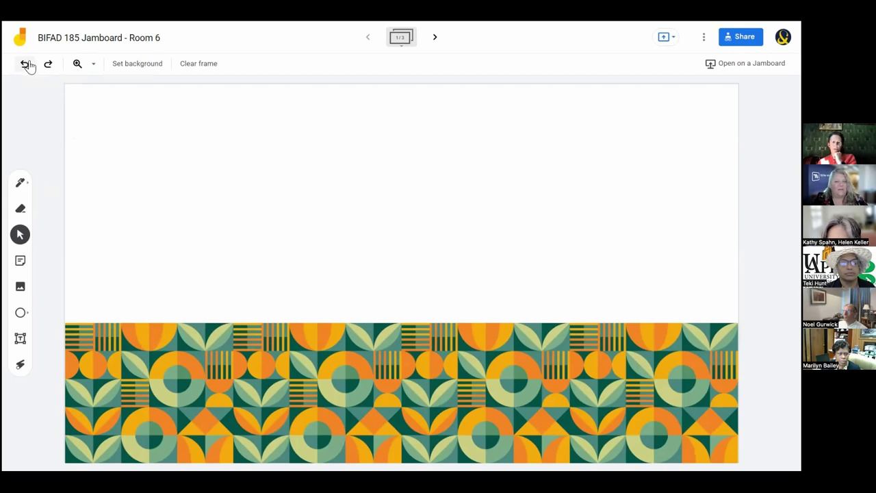
Try to restore the cleared Nutrition frame by undoing the latest changes.
left_click(25, 64)
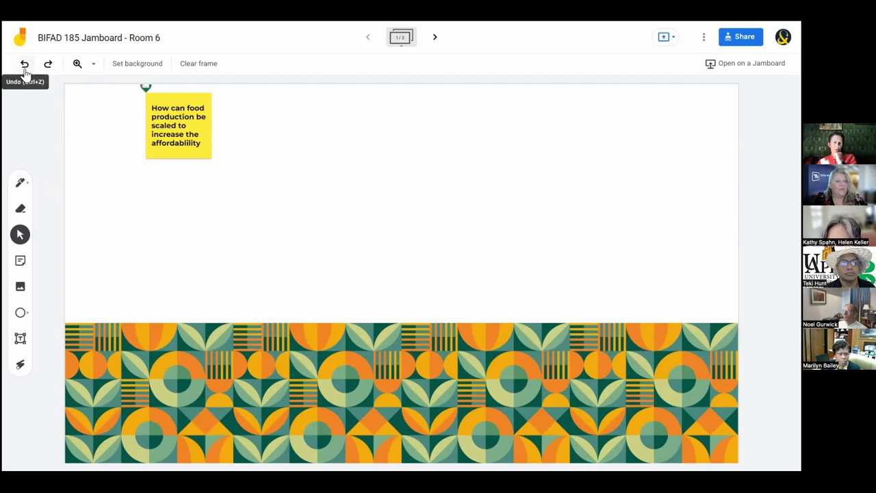
left_click(25, 67)
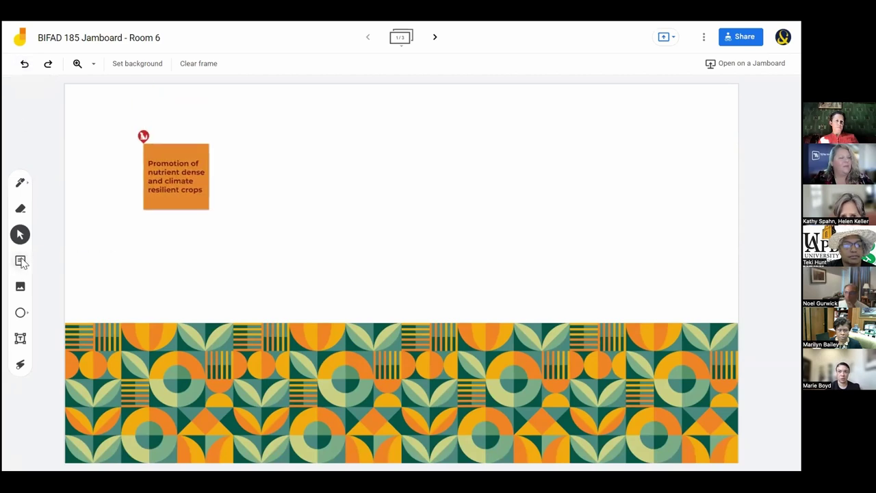
left_click(21, 261)
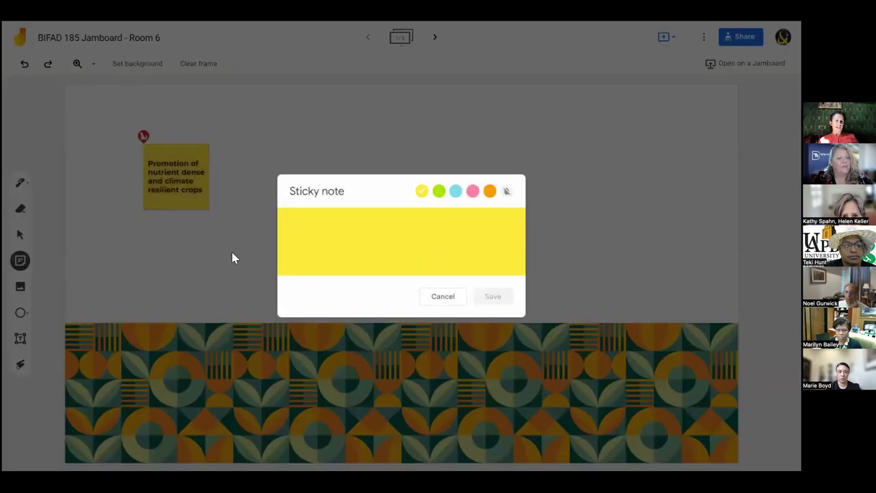
left_click(111, 284)
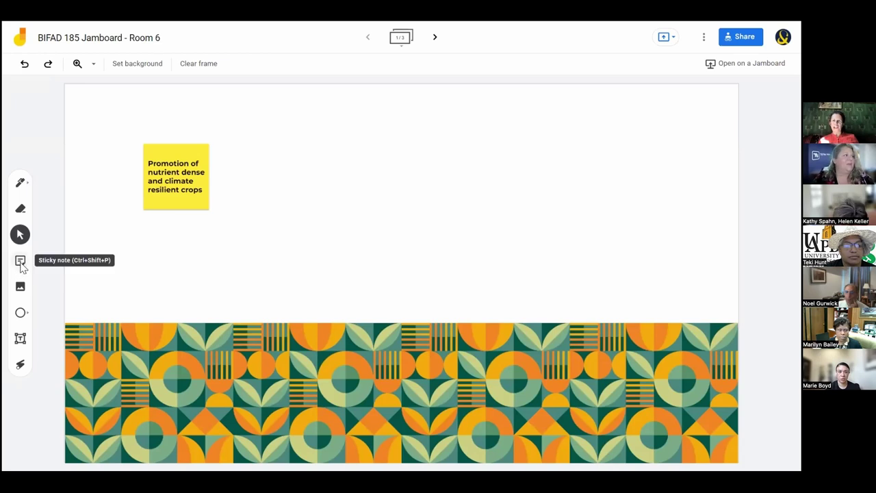
left_click(20, 261)
left_click(244, 274)
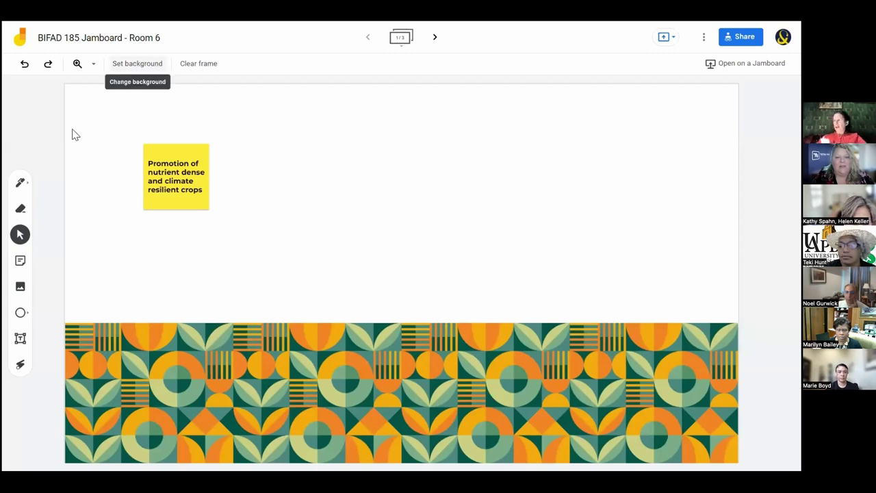
Add a yellow sticky note reading "type here" to the emptied frame.
left_click(19, 263)
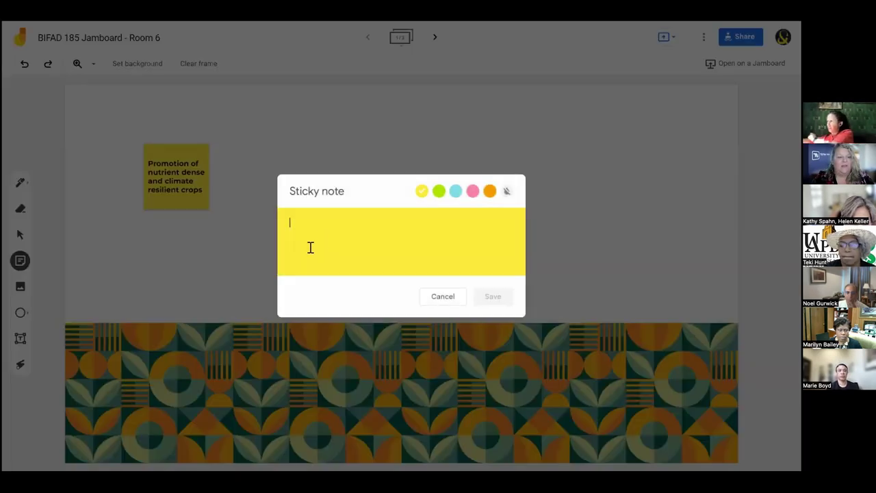
type("type here")
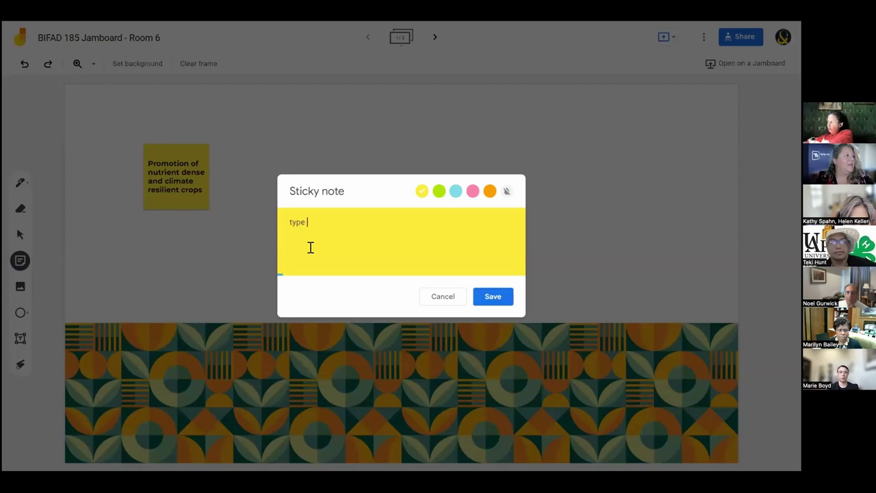
key("Return")
key("Escape")
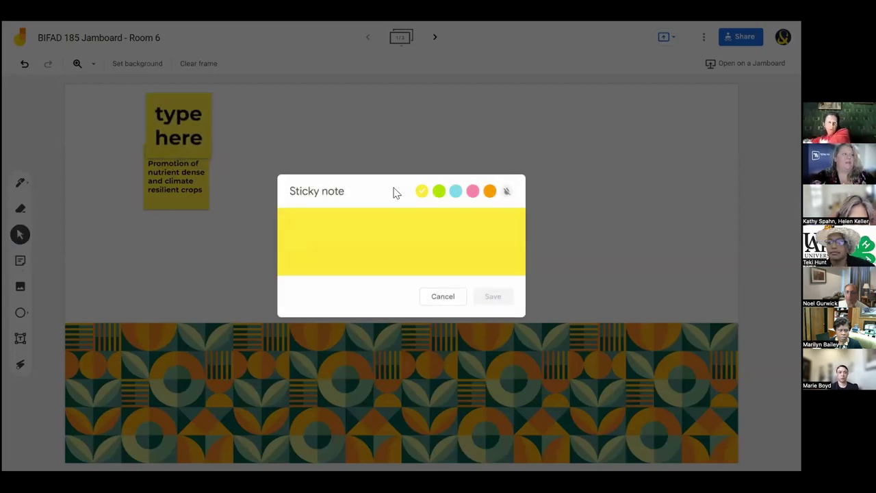
Clear all the text from the "type here" sticky note.
double_click(178, 127)
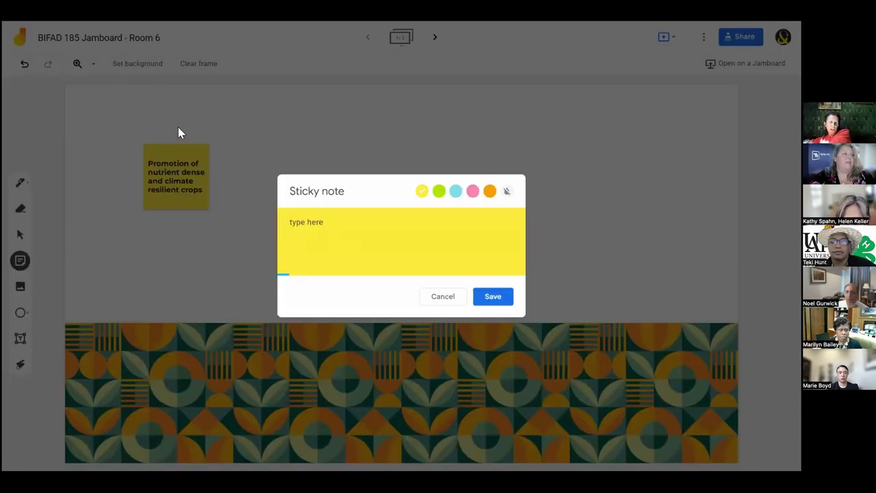
key("ctrl+a")
key("BackSpace")
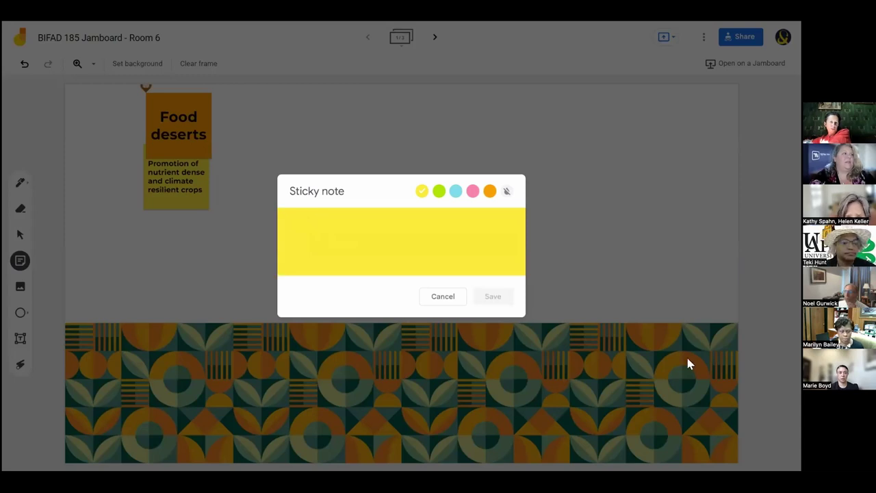
left_click(240, 252)
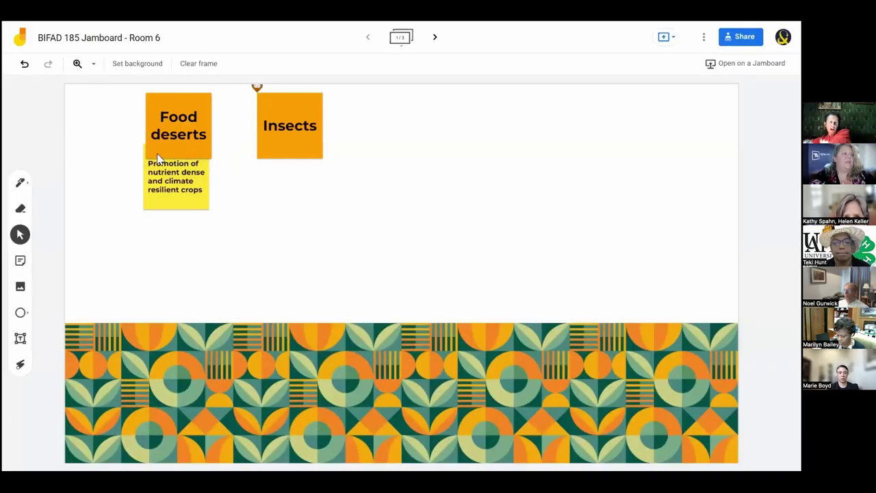
Create a blank yellow sticky note and place it in the open area below the note on nutrient-dense crops.
left_click(20, 260)
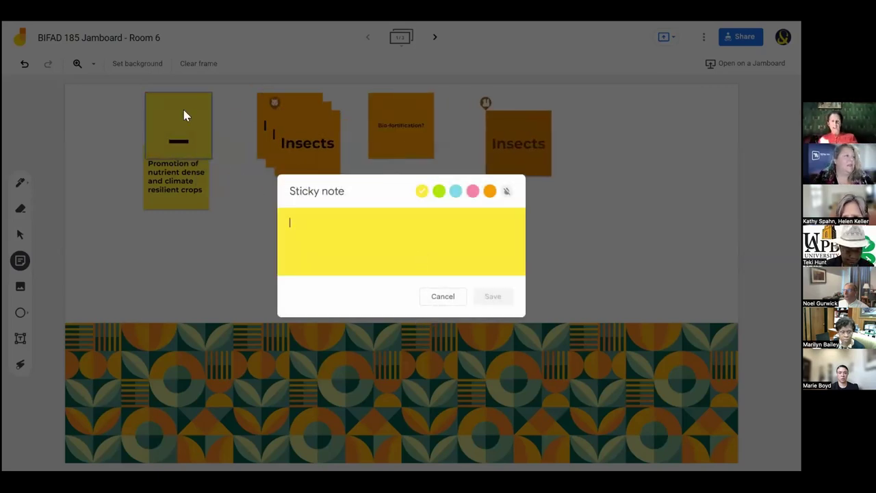
left_click(113, 239)
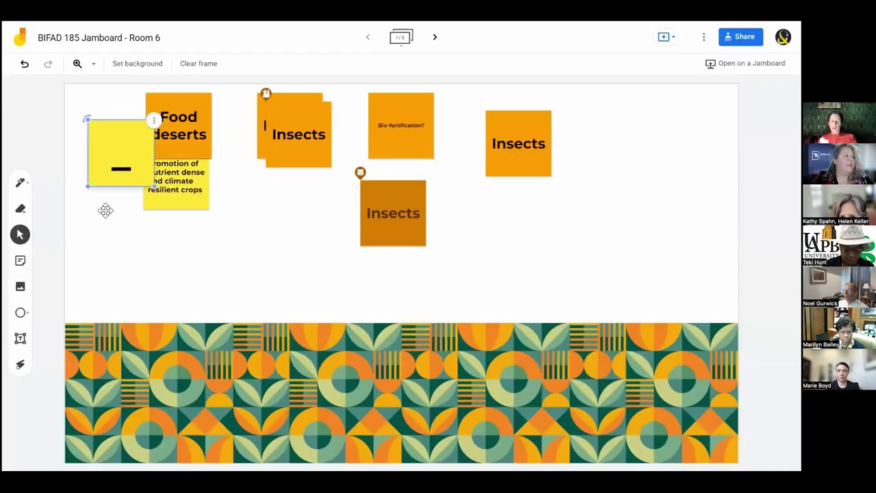
left_click(20, 261)
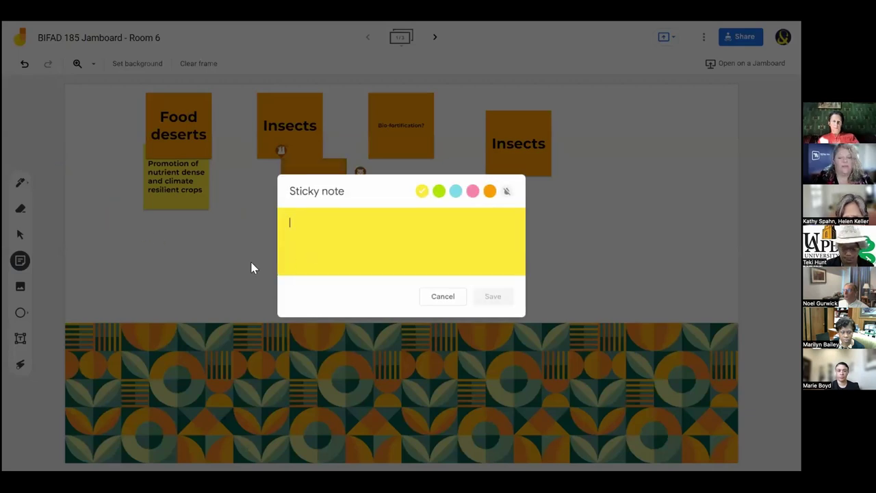
left_click(252, 269)
left_click_drag(97, 212, 198, 264)
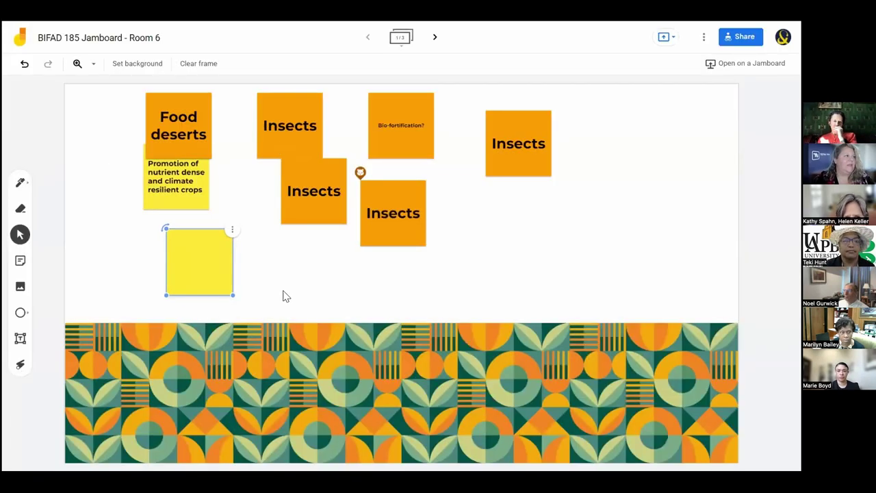
Duplicate the blank yellow note and spread the copies into a row of seven across the frame above the patterned band.
left_click(286, 296)
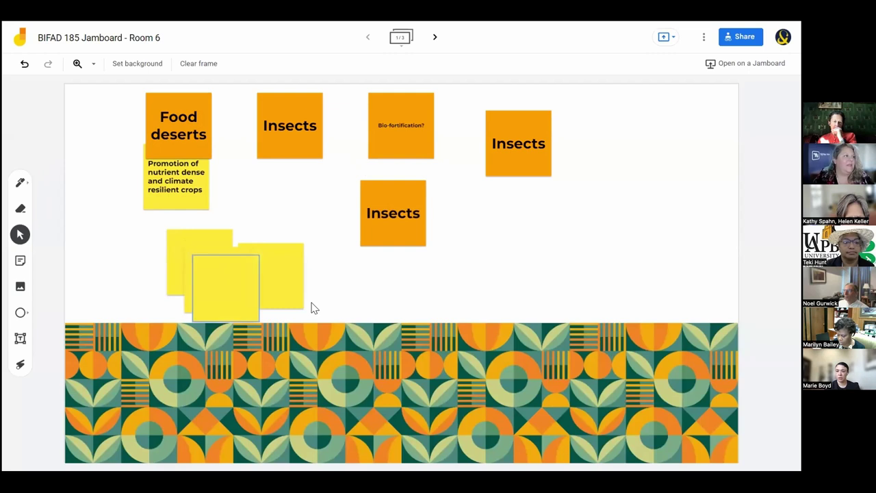
left_click_drag(303, 344, 359, 279)
left_click_drag(278, 328, 517, 268)
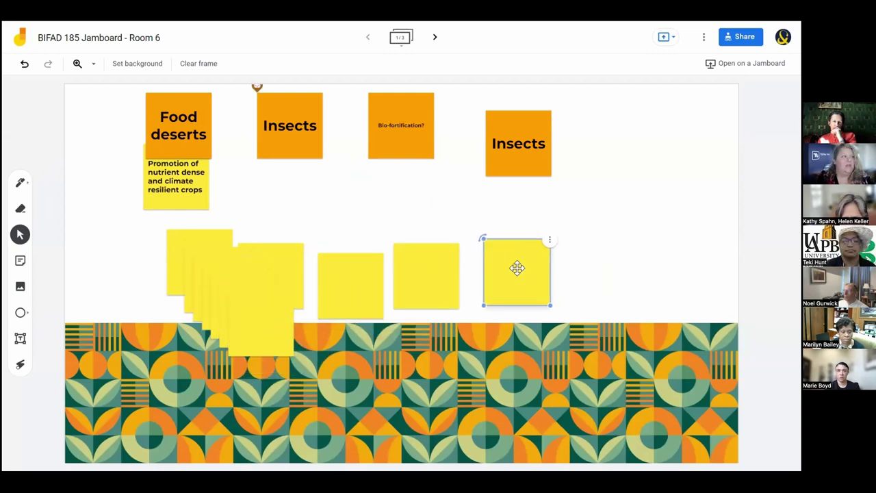
left_click_drag(305, 312, 566, 282)
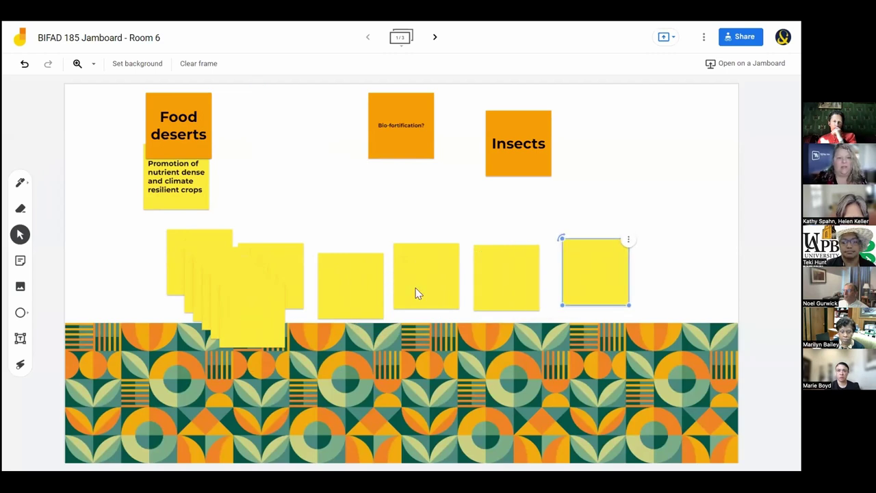
left_click_drag(252, 325, 673, 272)
Arrange further blank yellow copies into a second row of seven over the patterned band.
left_click_drag(244, 272, 375, 370)
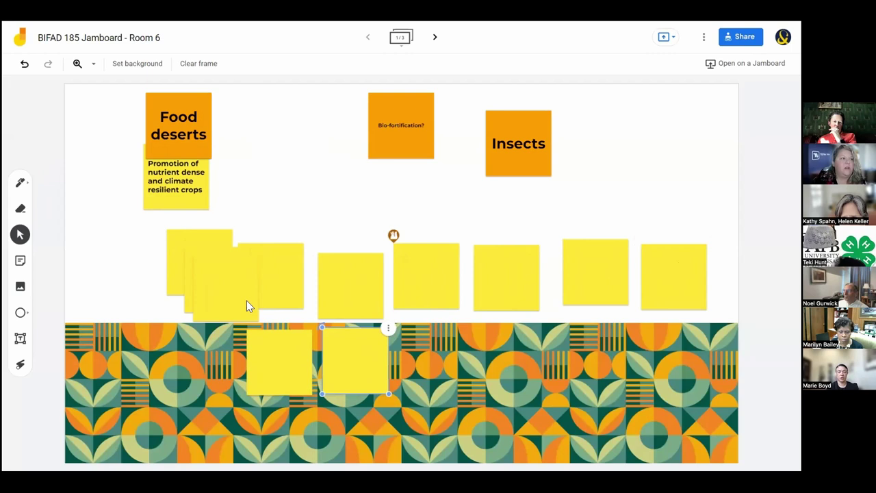
left_click_drag(247, 306, 448, 363)
left_click_drag(250, 285, 537, 363)
left_click_drag(199, 271, 196, 367)
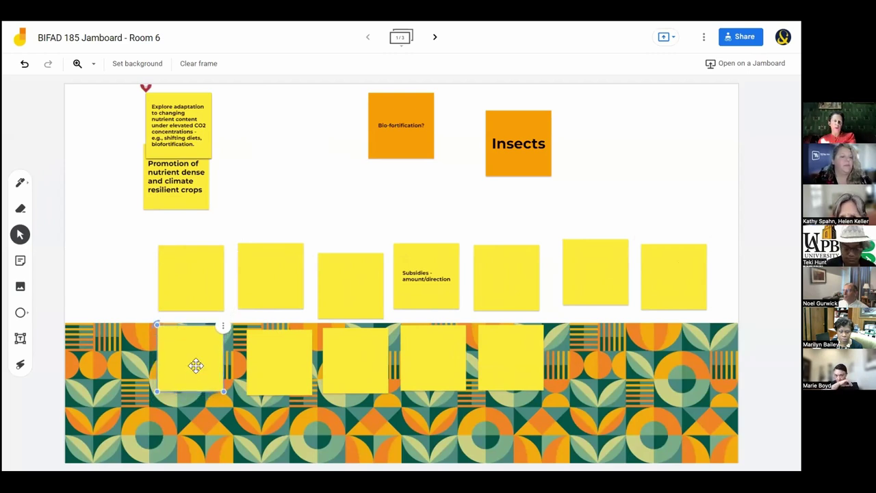
left_click_drag(531, 367, 700, 359)
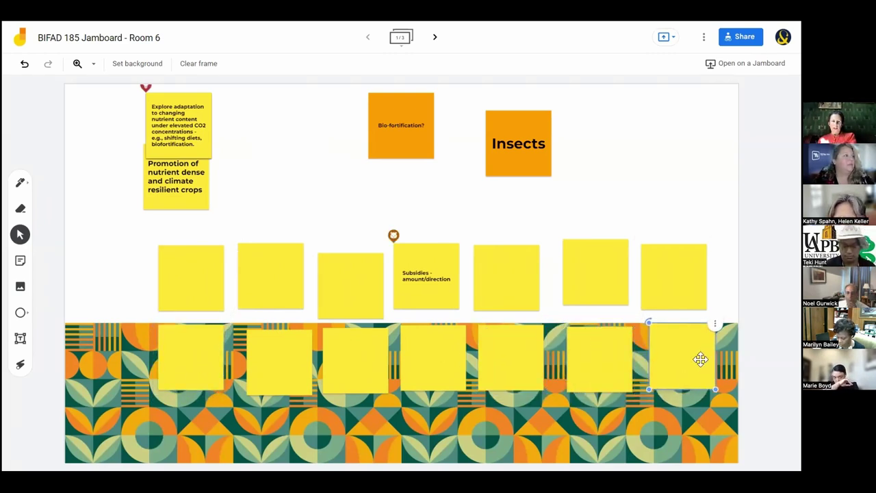
left_click(140, 202)
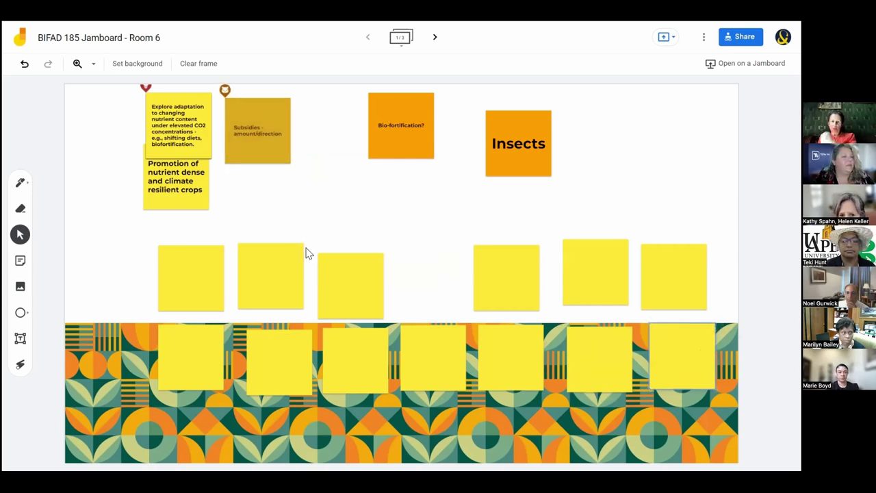
Place another blank yellow note in the gap in the middle of the upper blank row.
left_click_drag(362, 282, 444, 272)
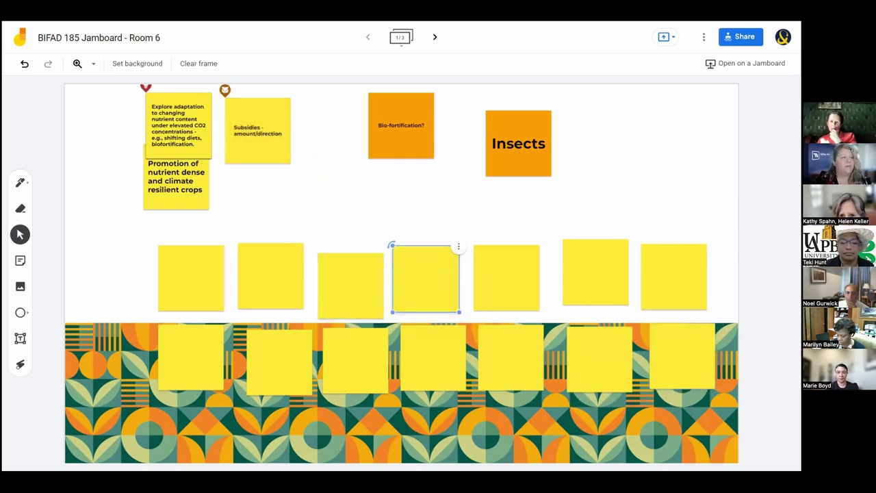
key("Escape")
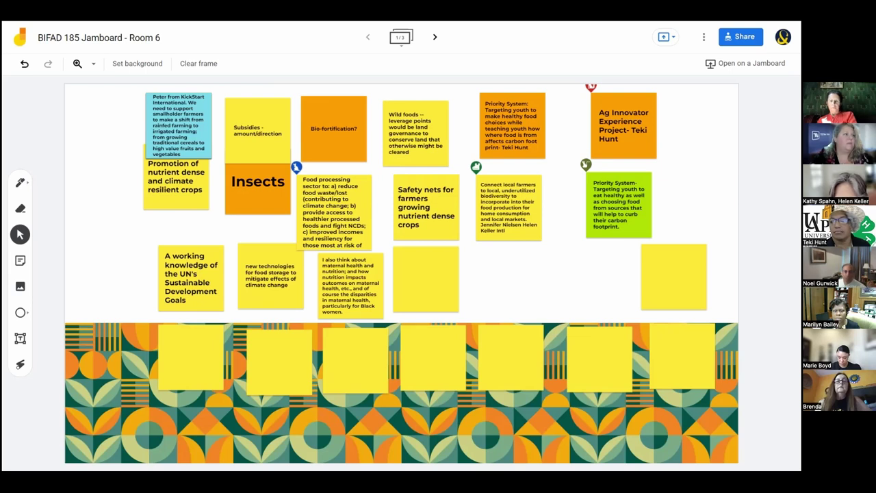
Add the text label "NUTRITION" in the frame's upper-left corner.
left_click(20, 338)
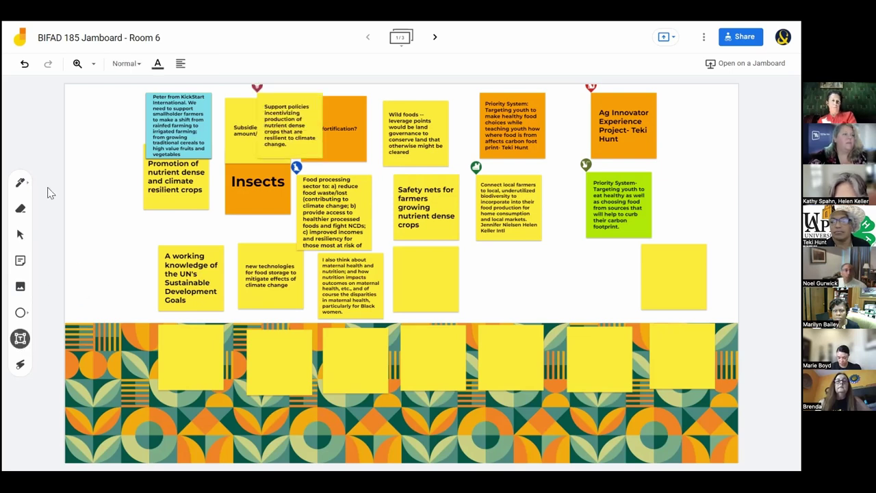
left_click(76, 91)
type("NUTRITION")
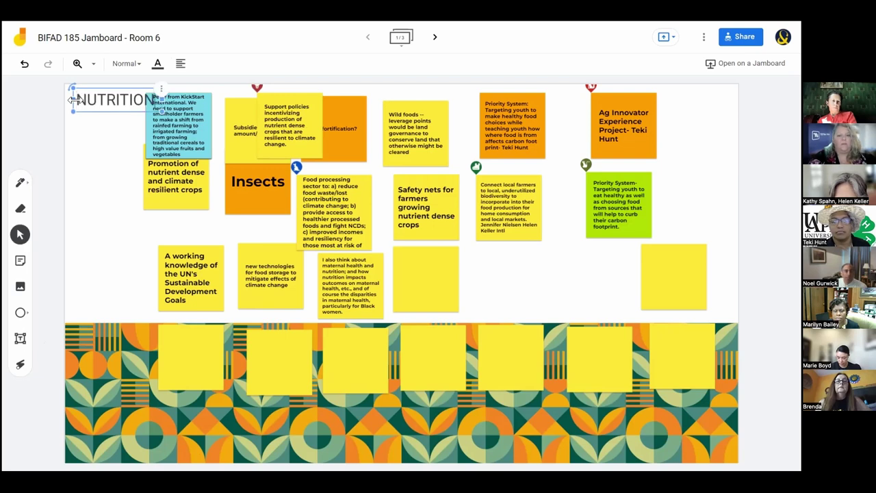
left_click(38, 135)
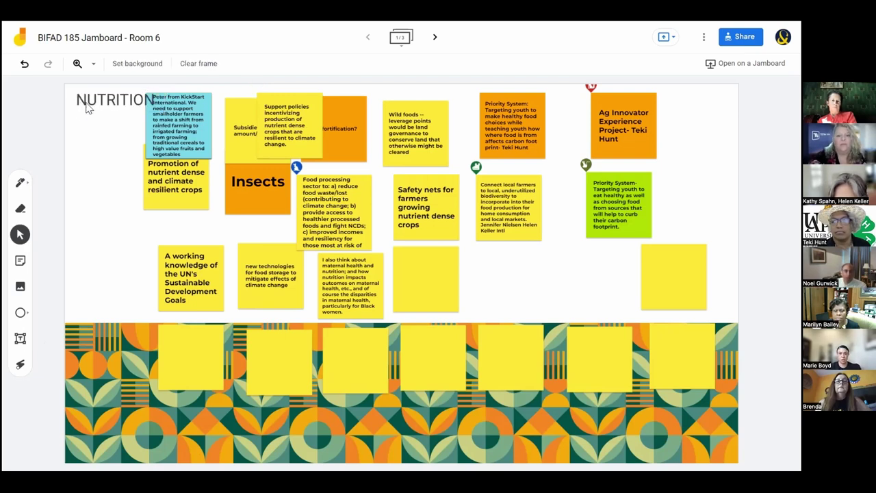
Stack the blue irrigated-farming note, the CO2 adaptation note and the "Food deserts" note in a column along the frame's left edge beneath the title.
left_click(89, 103)
left_click(39, 126)
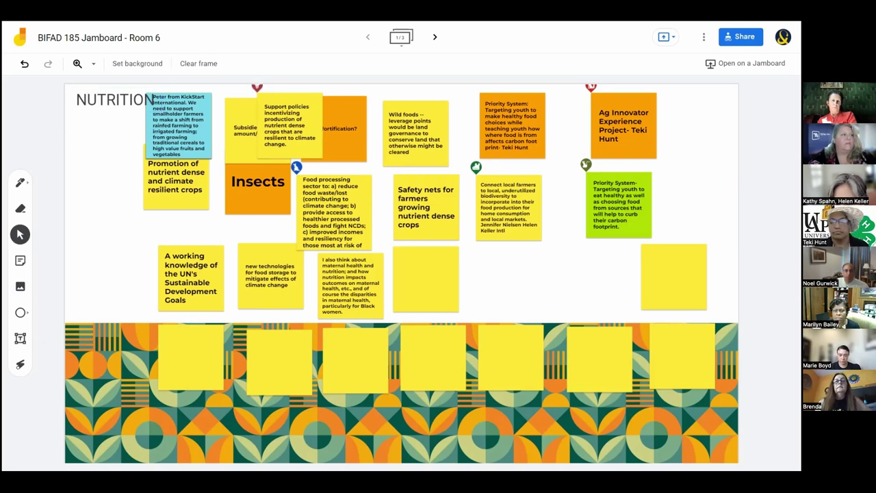
left_click_drag(157, 137, 84, 169)
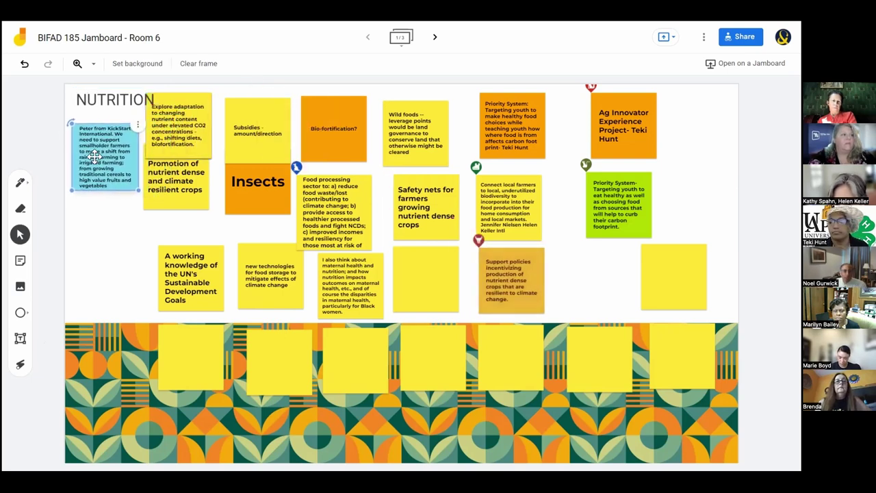
left_click_drag(179, 126, 105, 221)
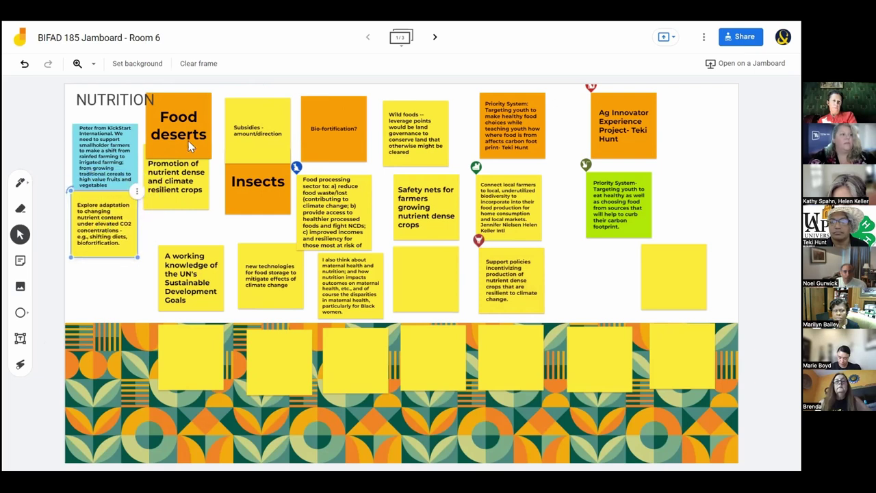
left_click_drag(187, 141, 102, 370)
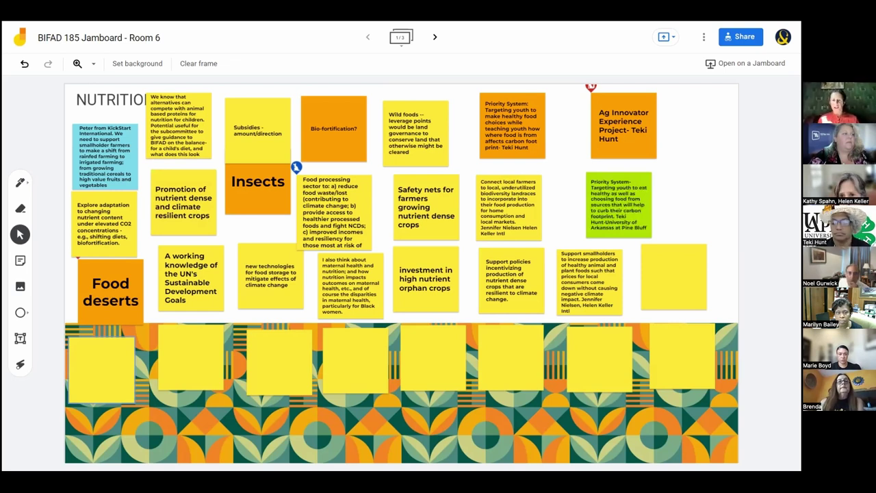
Place a blank note below the first yellow note in the patterned band and recolor it orange.
left_click(94, 378)
left_click_drag(93, 378, 116, 428)
double_click(121, 426)
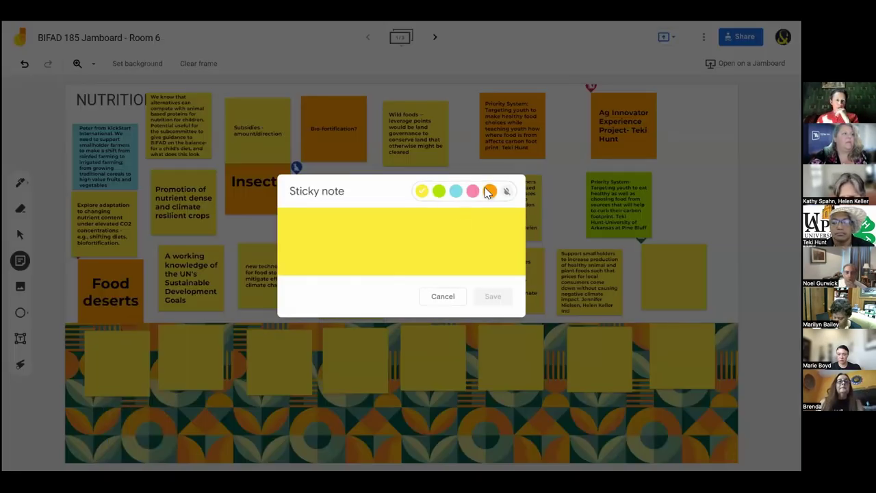
left_click(488, 190)
left_click(387, 344)
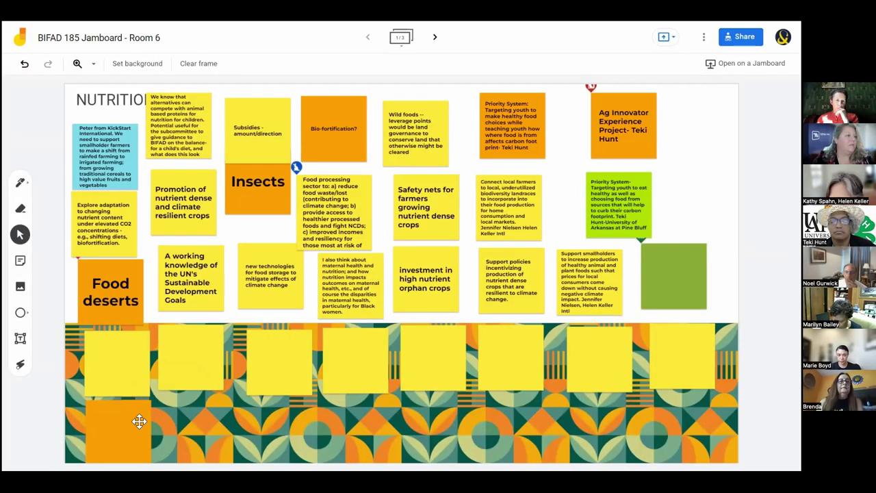
Duplicate the blank orange note and spread the copies into a row of seven along the lower part of the patterned band.
key("ctrl+d")
left_click_drag(147, 427, 606, 425)
key("ctrl+d")
key("ctrl+d")
key("ctrl+d")
key("ctrl+d")
key("ctrl+d")
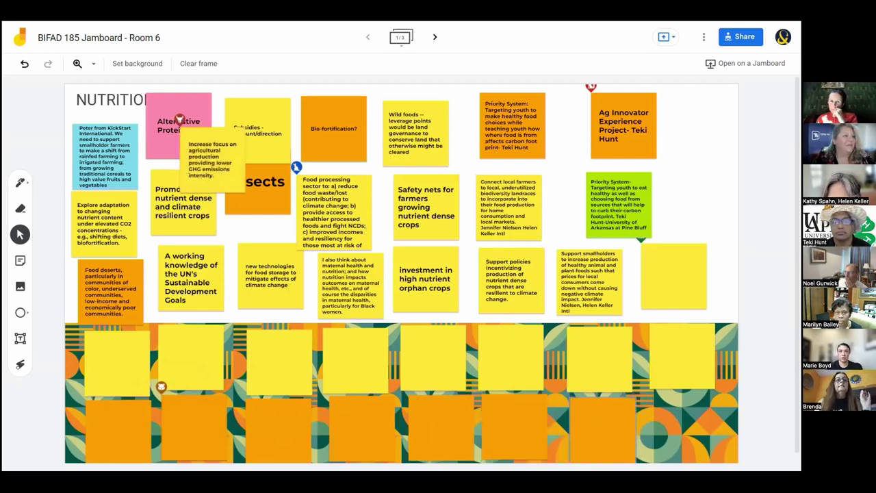
Label the first orange note in the lower row "LEVERAGE POINTS".
left_click(113, 106)
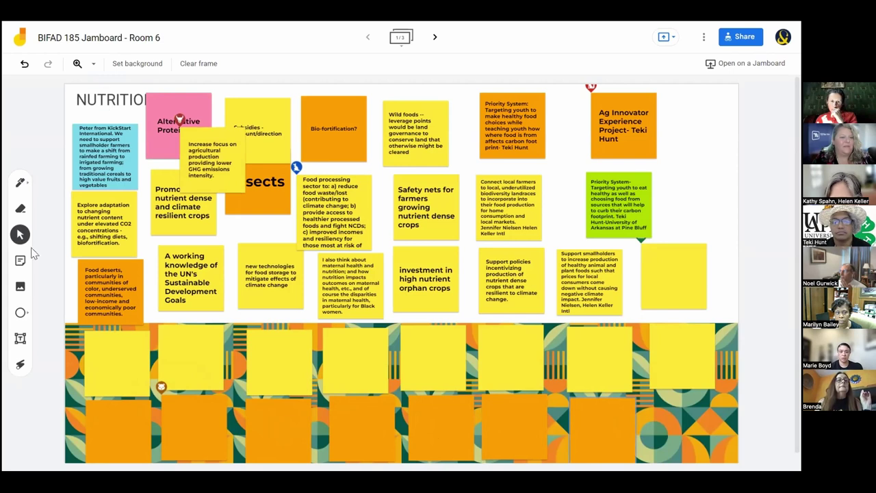
left_click(89, 422)
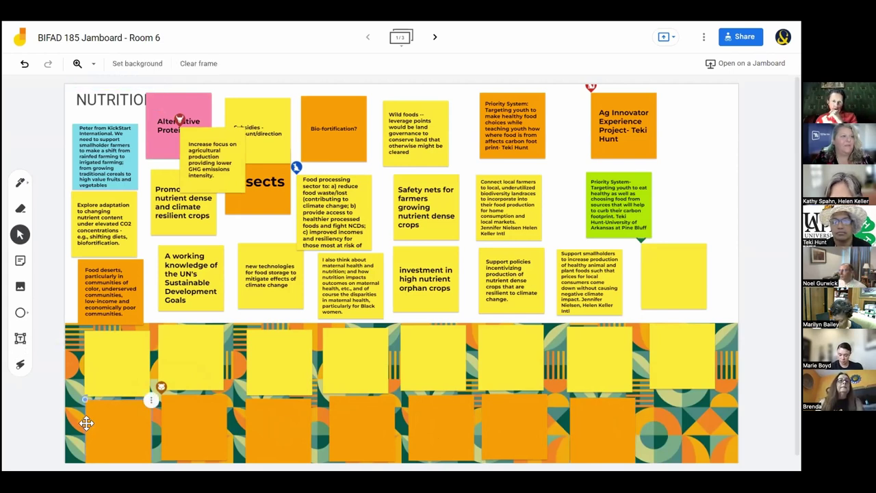
double_click(97, 431)
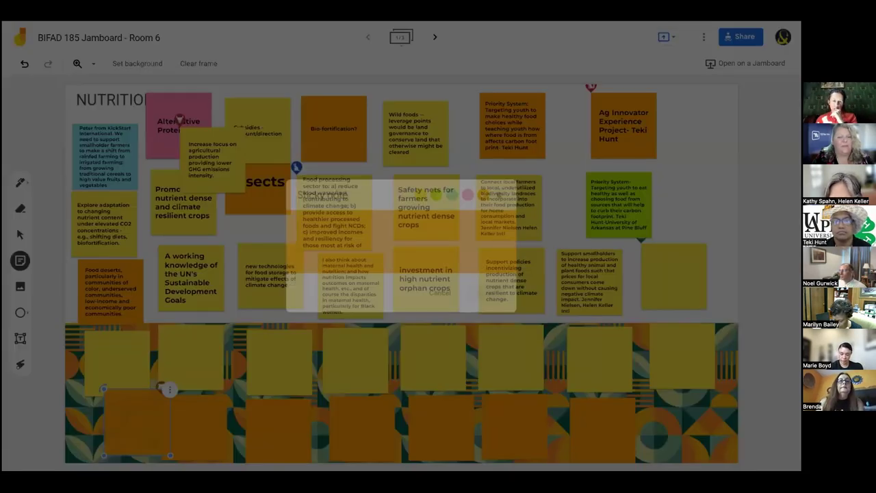
type("LEVERAGE")
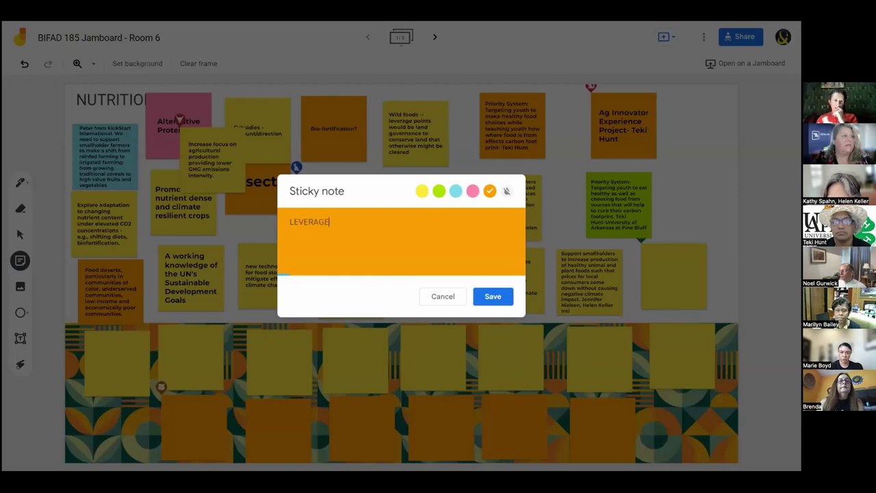
type(" POINTS")
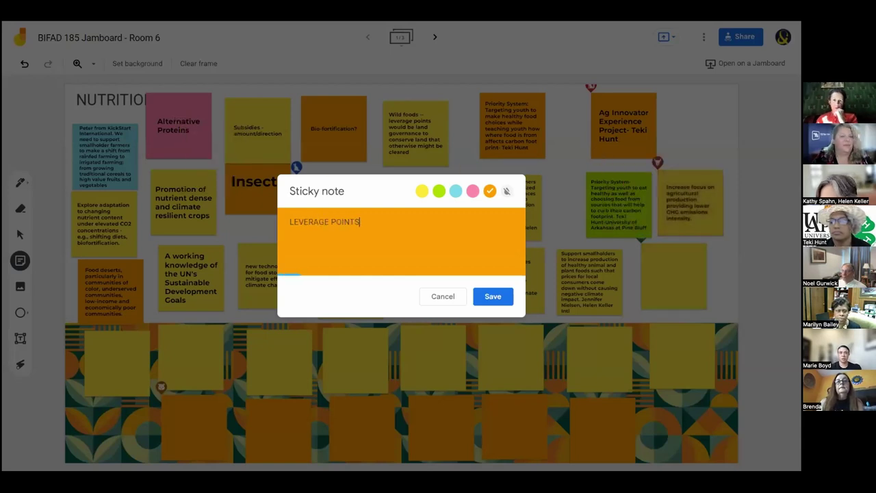
left_click(493, 297)
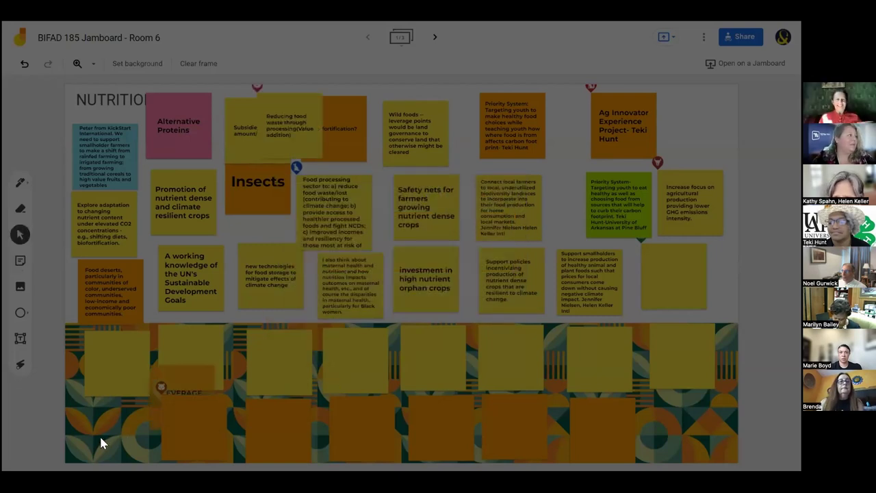
Label the yellow note above the "LEVERAGE POINTS" note "PRIORITY SYSTEMS:".
left_click(103, 436)
double_click(107, 354)
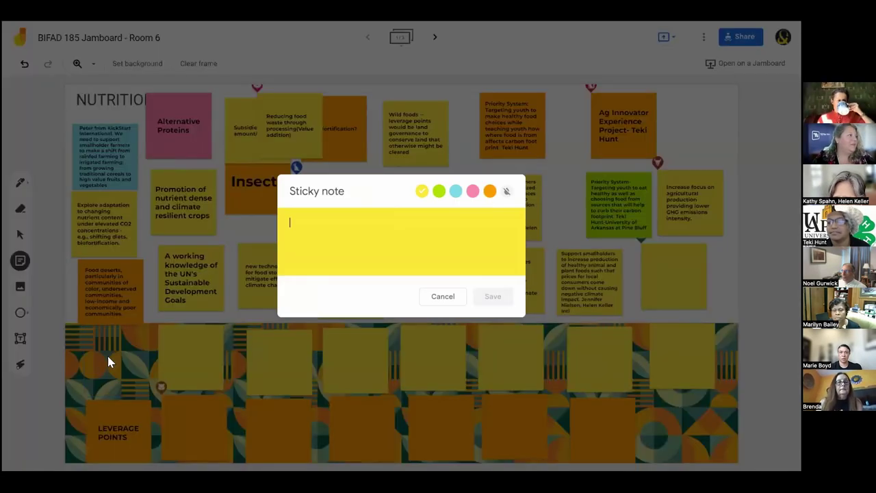
type("PRIORITY")
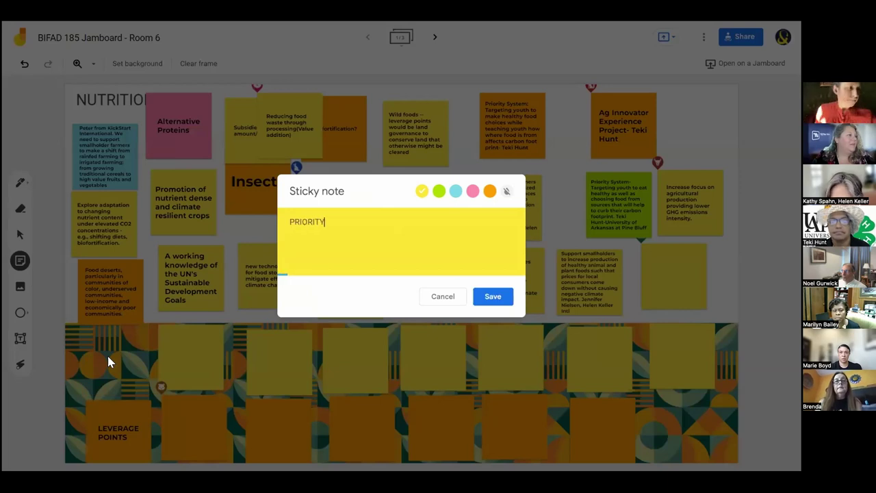
type(" SYSTEMS:")
left_click(107, 360)
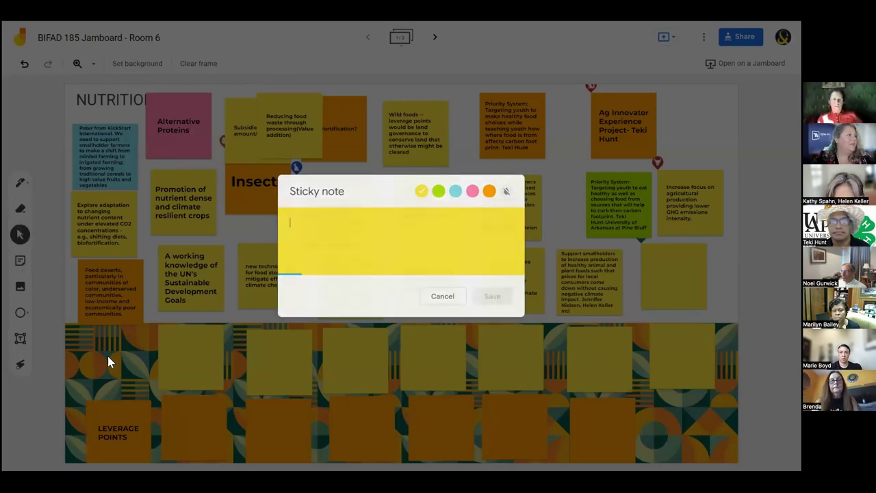
Add a colon to the orange note's text so it reads "LEVERAGE POINTS:".
double_click(126, 438)
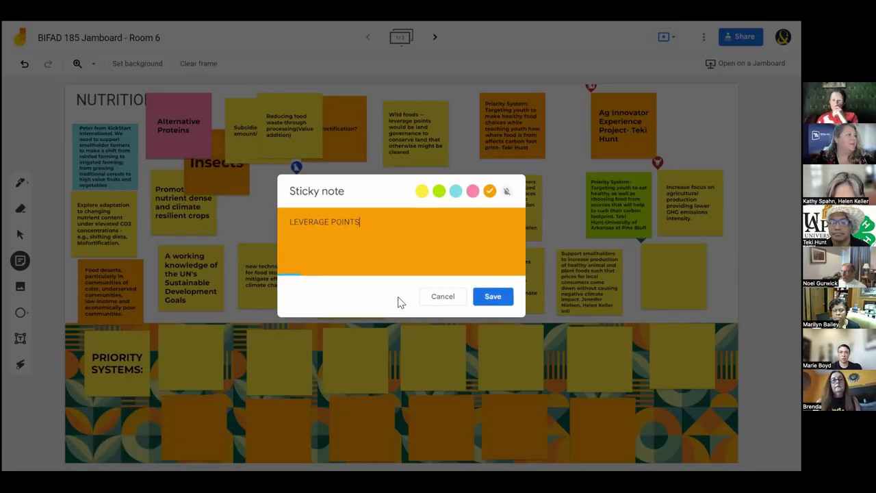
type(":")
left_click(493, 296)
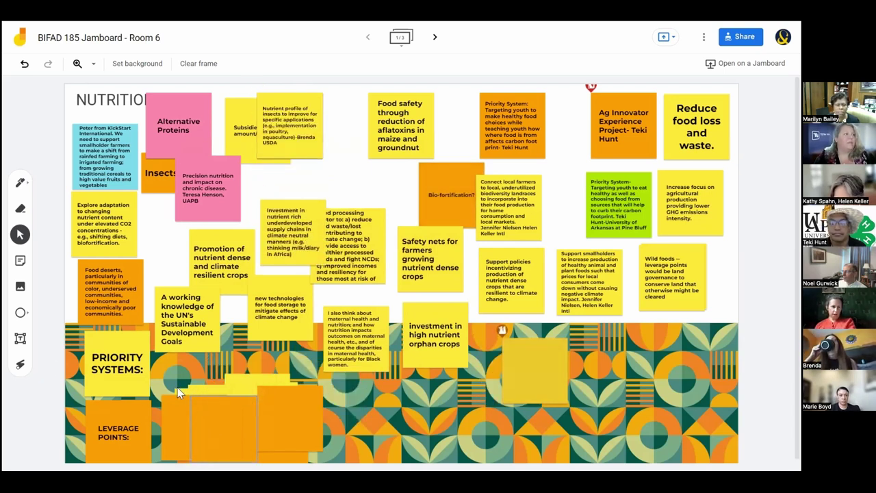
Regroup the scattered blank yellow and orange notes into overlapping rows beside the "PRIORITY SYSTEMS:" and "LEVERAGE POINTS:" notes.
left_click_drag(179, 392, 224, 363)
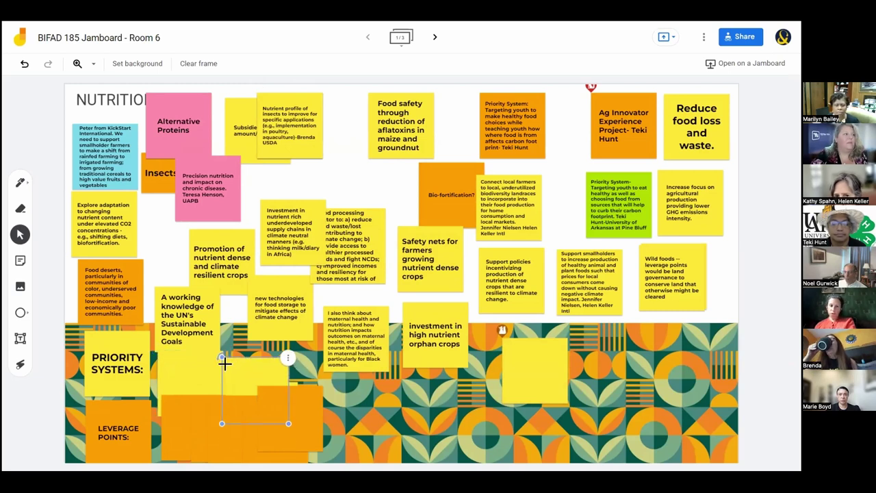
left_click_drag(272, 398, 211, 383)
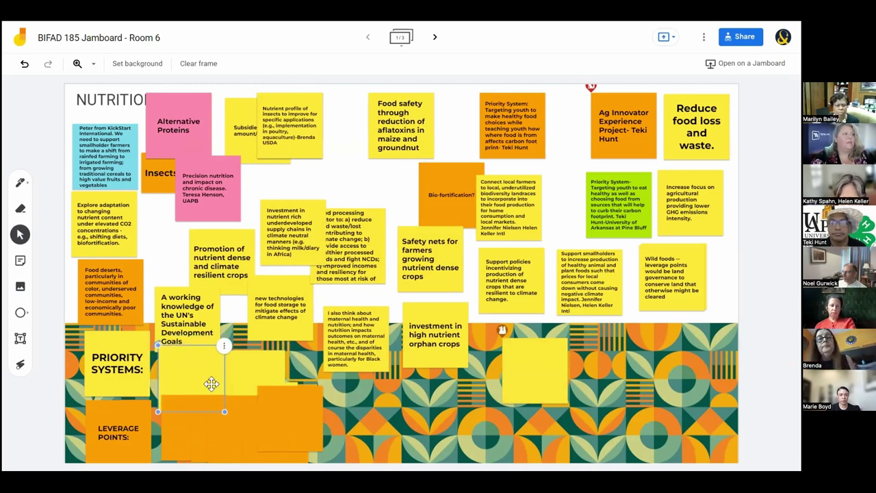
left_click(66, 411)
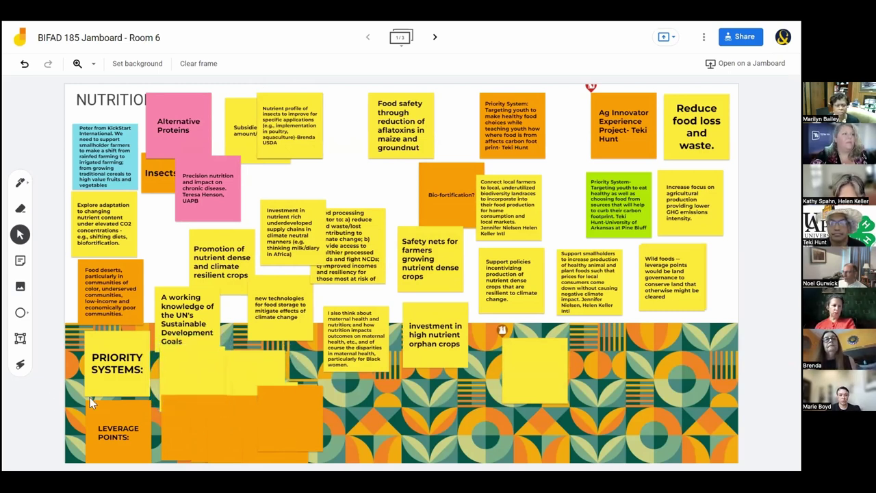
left_click(200, 373)
left_click(46, 435)
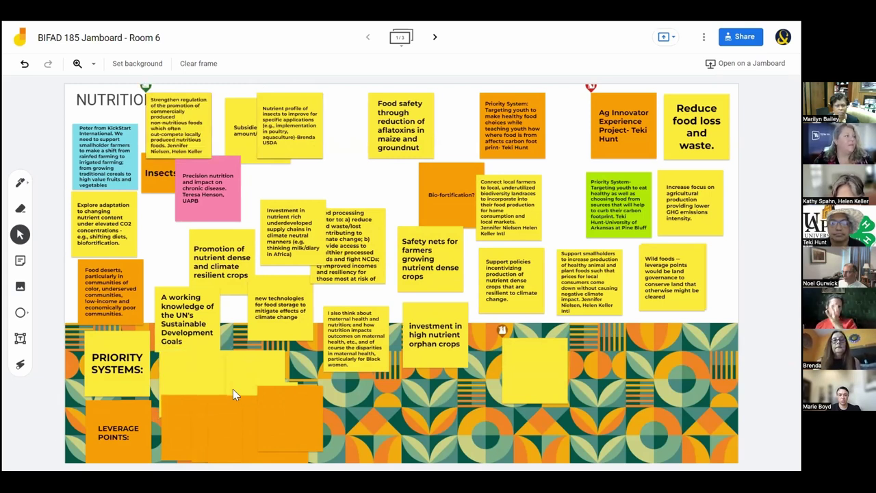
left_click_drag(239, 389, 271, 357)
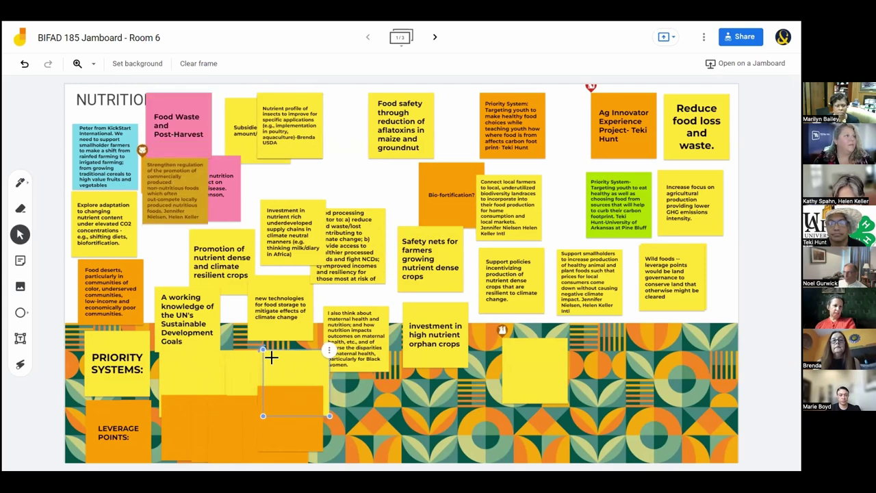
mouse_move(269, 435)
left_mouse_down()
mouse_move(288, 445)
mouse_move(274, 444)
left_mouse_up()
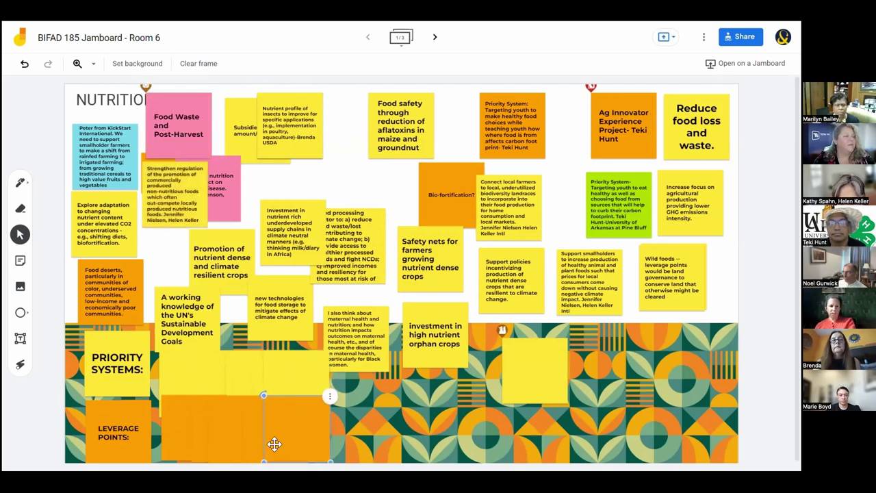
left_click(30, 430)
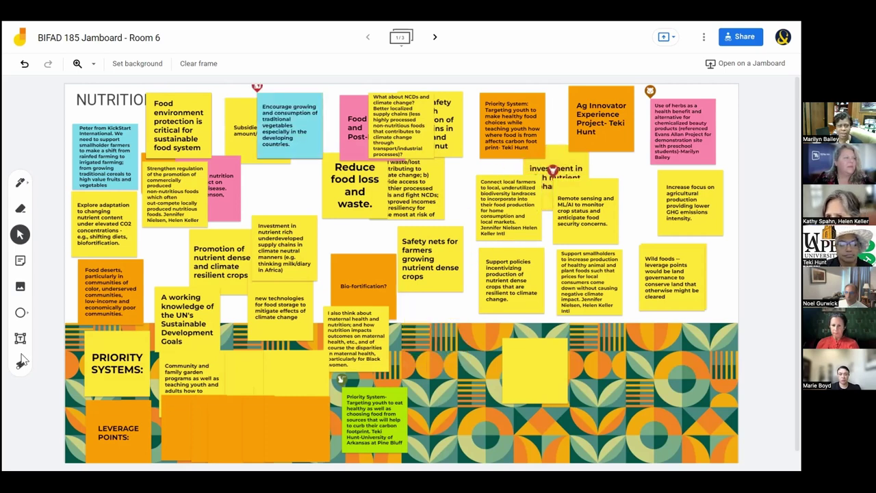
Recolor the green "Priority System" note about targeting youth to eat healthy to yellow.
left_click(381, 412)
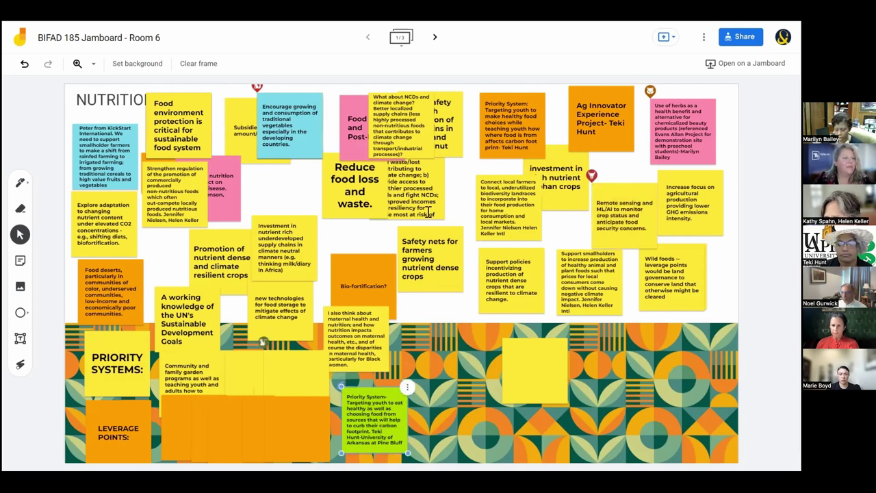
double_click(381, 420)
left_click(421, 193)
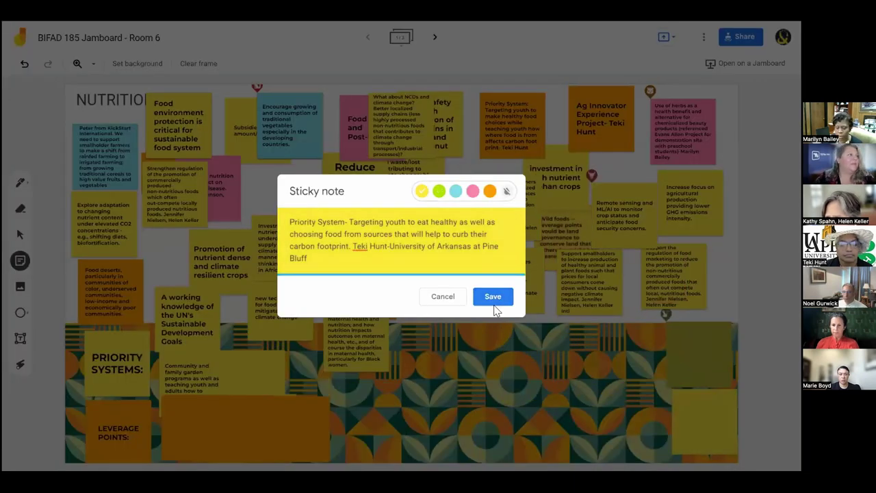
left_click(494, 300)
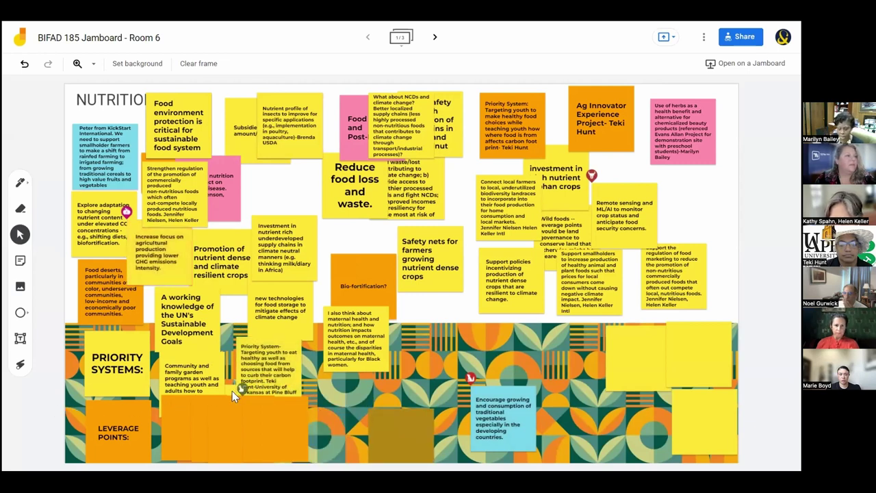
Spread the blank yellow notes across the right half of the patterned band and the blank orange notes along its lower left half.
left_click(580, 333)
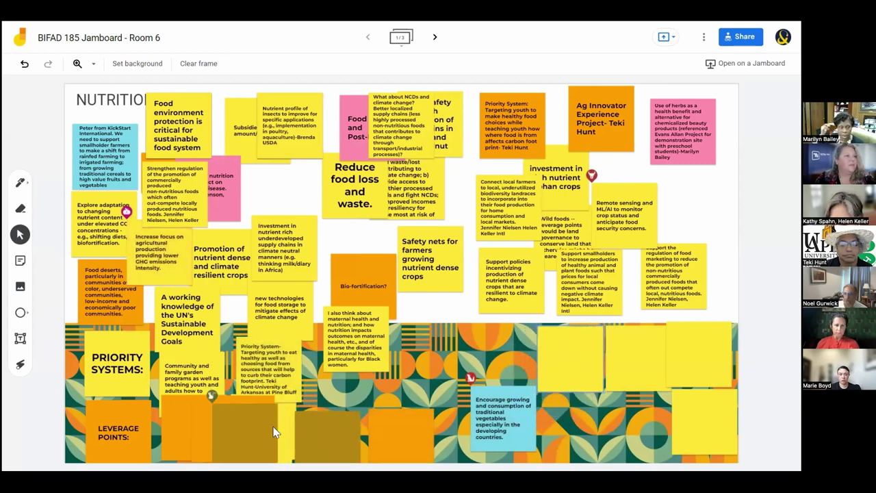
left_click_drag(580, 333, 526, 342)
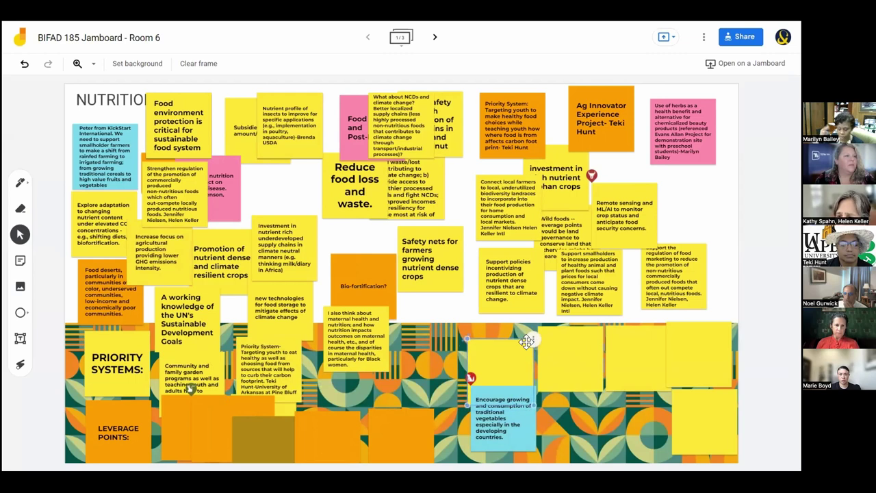
left_click(402, 440)
left_click_drag(438, 442, 322, 444)
left_click(243, 431)
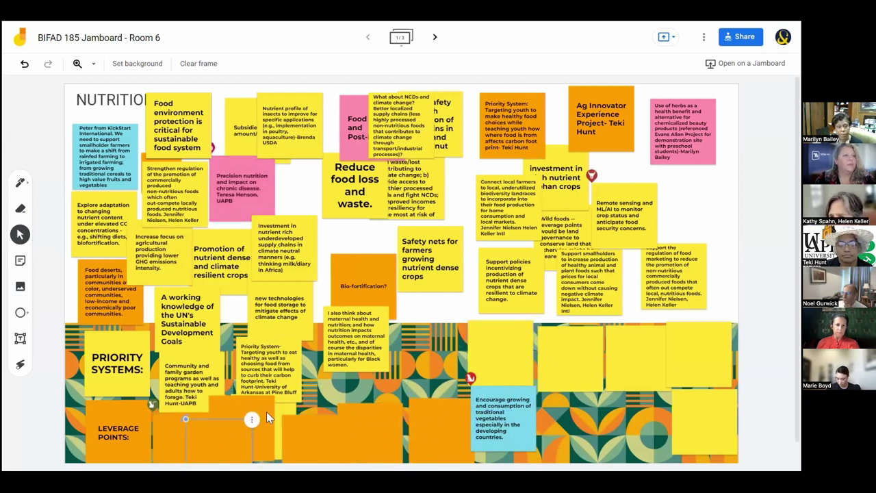
left_click_drag(266, 412, 293, 446)
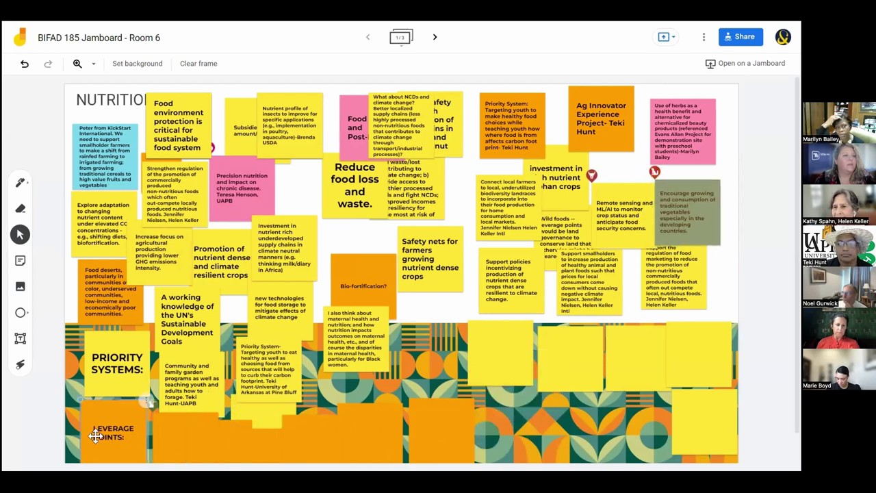
Move the "LEVERAGE POINTS:" note to the band's lower-left corner and the "PRIORITY SYSTEMS:" note to its right end, with blank yellow notes lined up below.
left_click_drag(122, 445, 100, 448)
left_click_drag(102, 376, 652, 450)
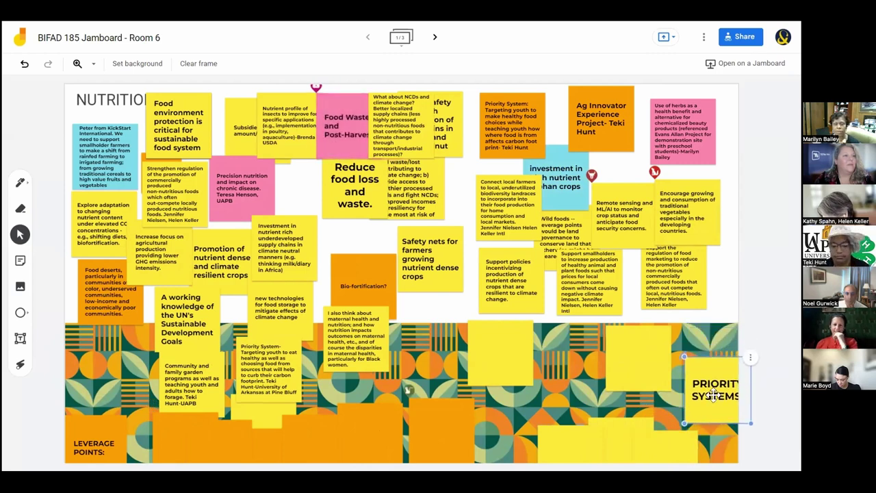
left_click_drag(643, 374, 737, 476)
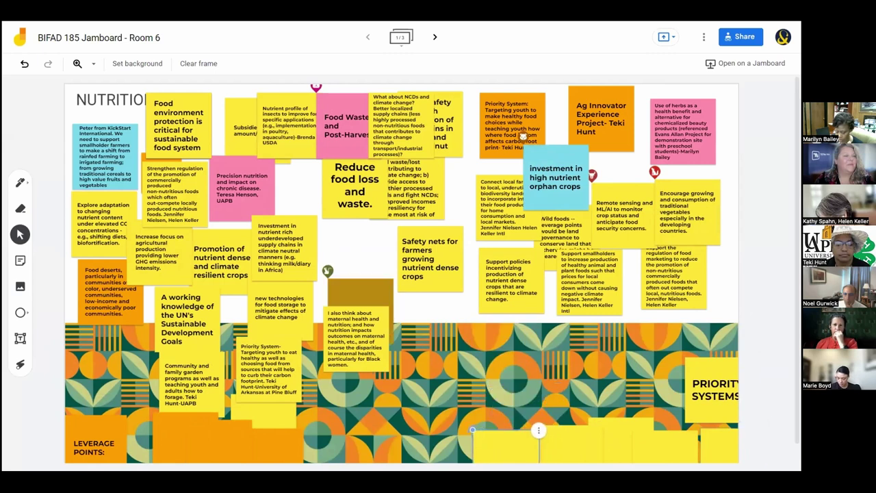
left_click_drag(711, 406, 697, 413)
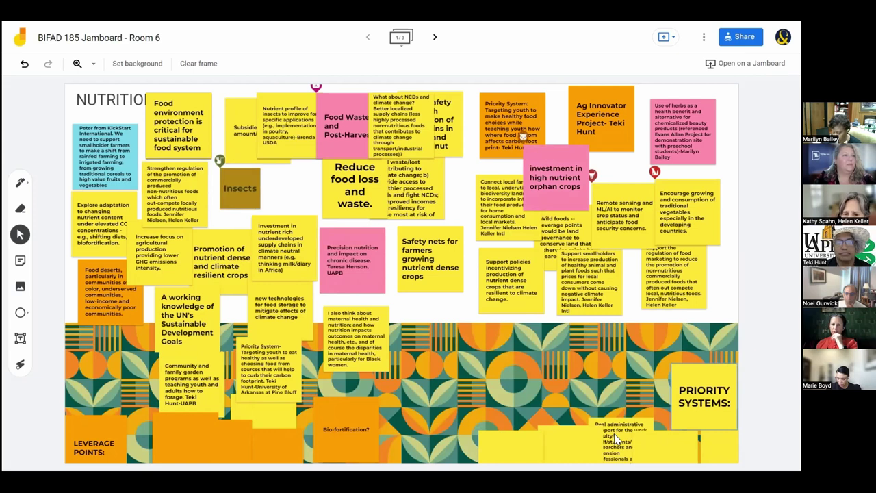
Move the "Real administrative support" note up to the band's upper edge and spread the blank yellow notes, placing one near the band's center.
left_click_drag(620, 439, 499, 342)
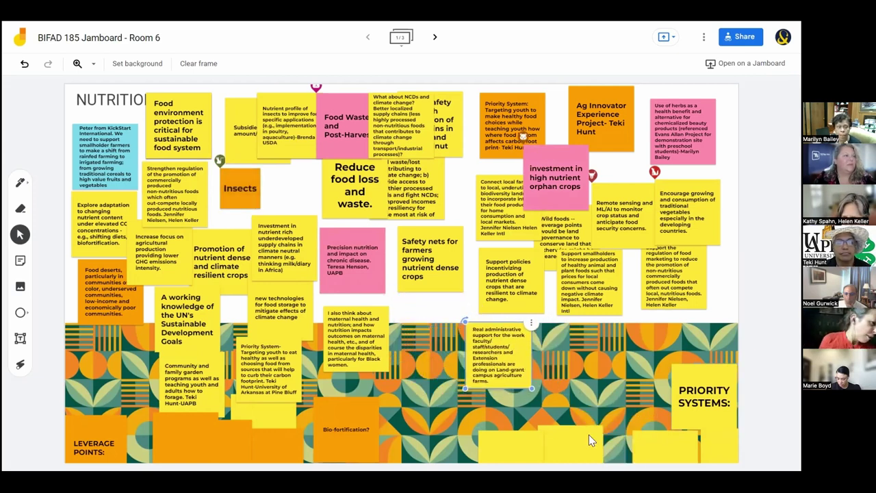
left_click(596, 448)
left_click_drag(596, 447, 635, 438)
left_click(561, 450)
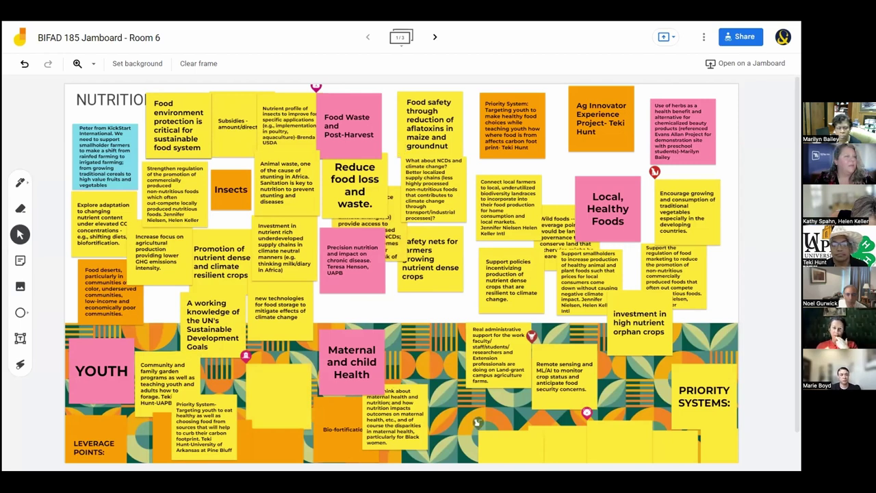
left_click_drag(477, 422, 438, 388)
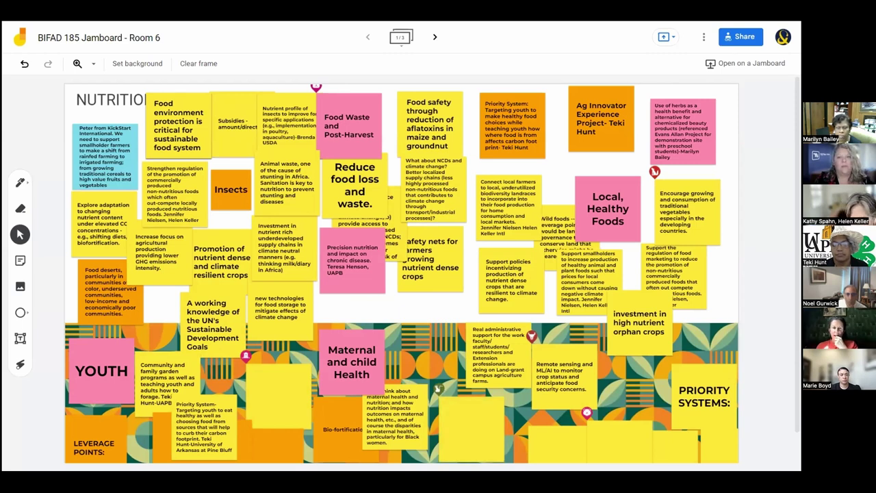
left_click_drag(438, 388, 438, 388)
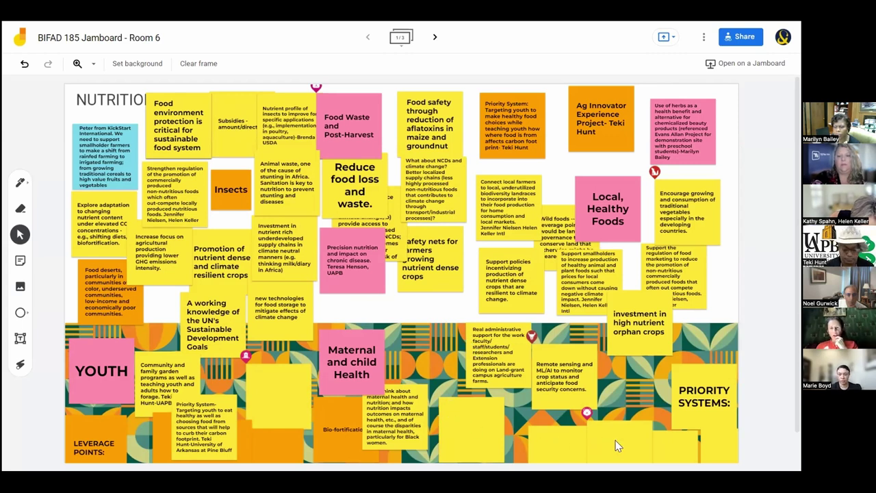
left_click_drag(277, 387, 425, 326)
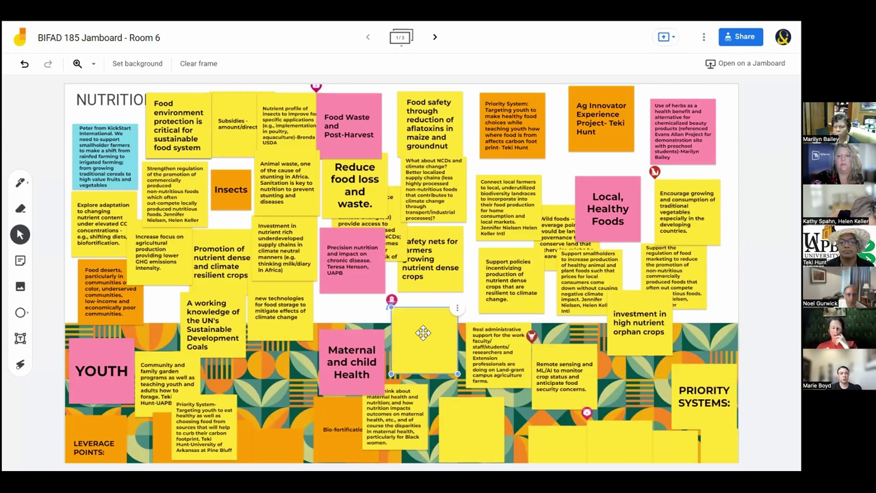
double_click(424, 326)
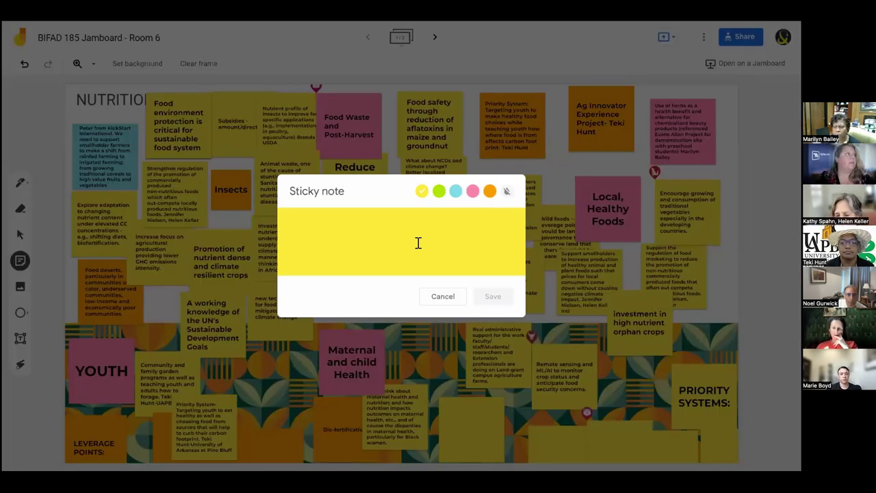
type("Biochar globally, for soil health and carbon sequestration! It even makes clean and renewable energy as a byproduct. @Biochar_IBI")
left_click(492, 297)
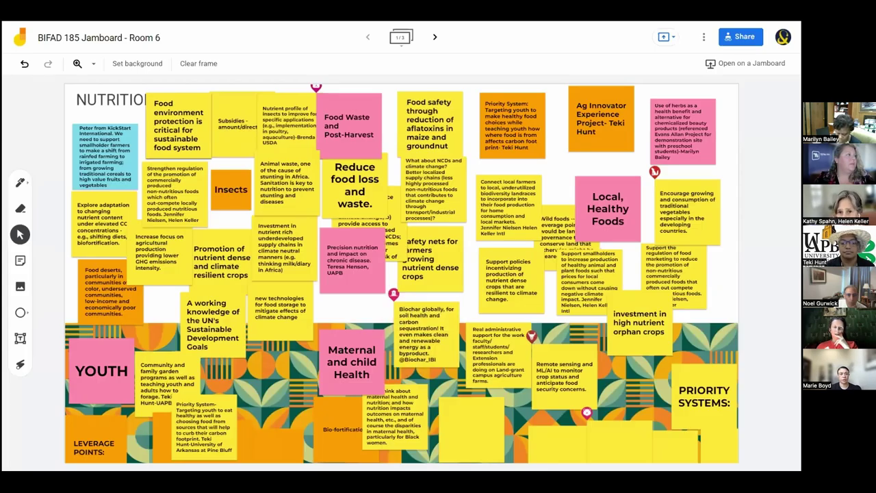
Remove the word "globally" from the Biochar note so its text begins "Biochar, for soil health and carbon sequestration!".
double_click(416, 308)
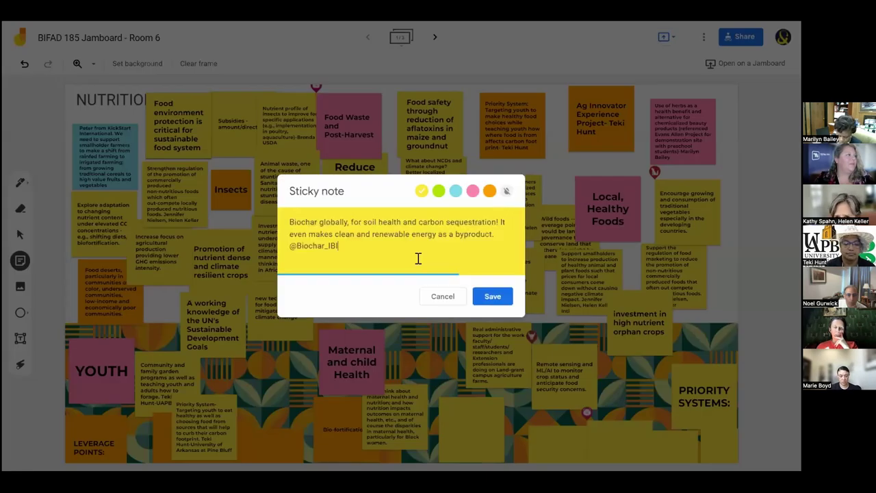
double_click(334, 221)
key("BackSpace")
left_click(636, 267)
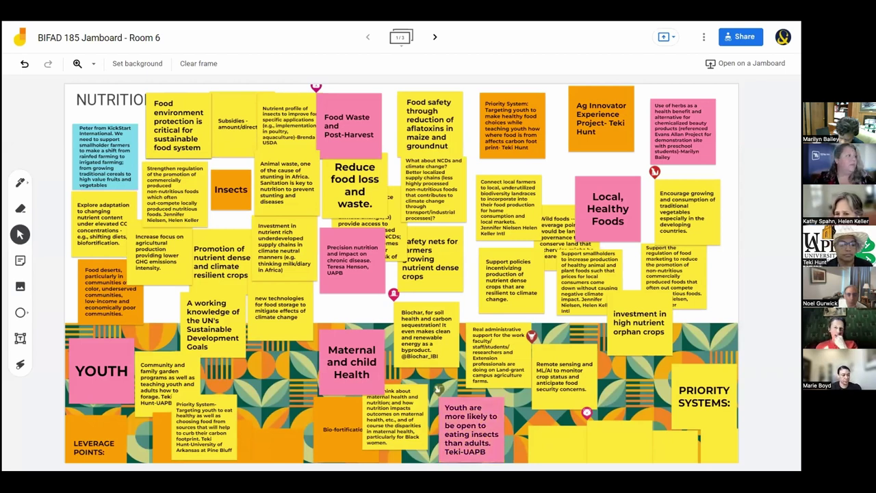
Group the pink note about youth eating insects directly beside "YOUTH", shifting the family garden programs and healthy-eating youth notes farther right.
left_click_drag(438, 388, 123, 286)
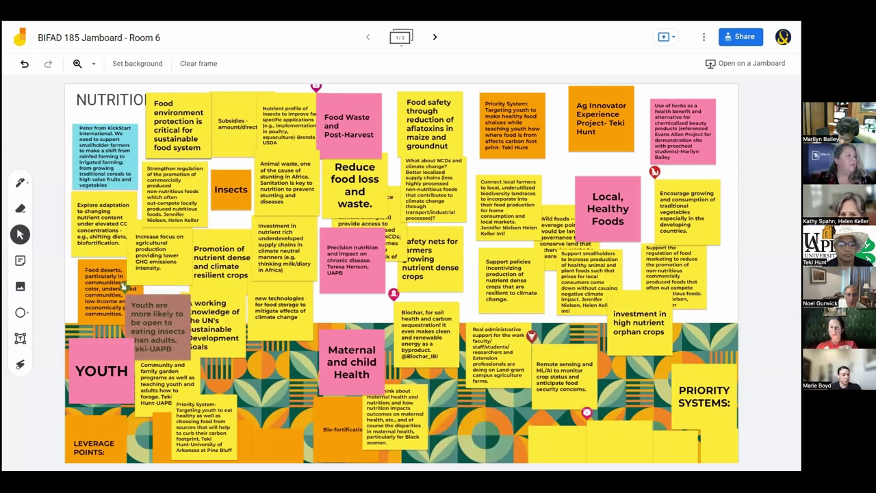
left_click_drag(147, 384, 245, 395)
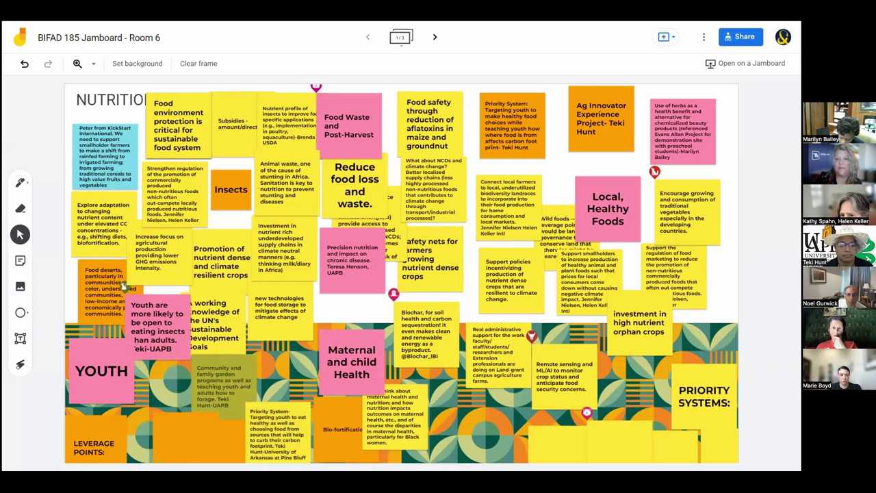
left_click_drag(123, 288, 132, 336)
left_click_drag(66, 329, 124, 332)
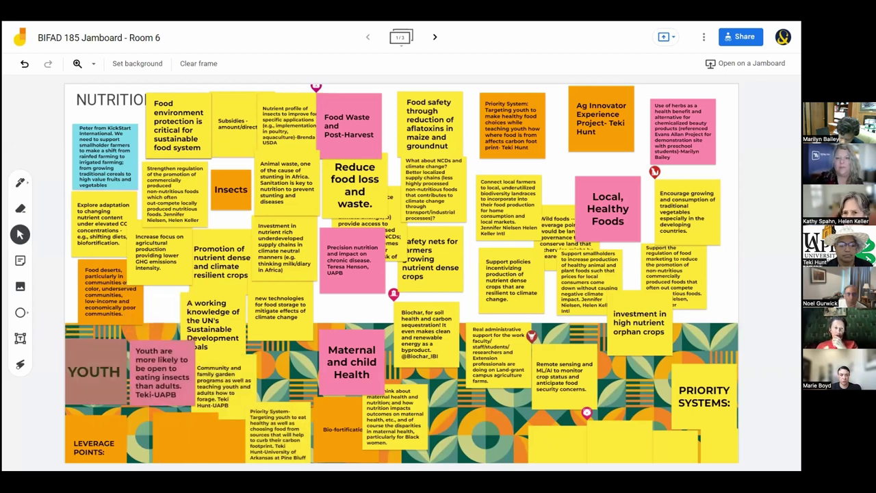